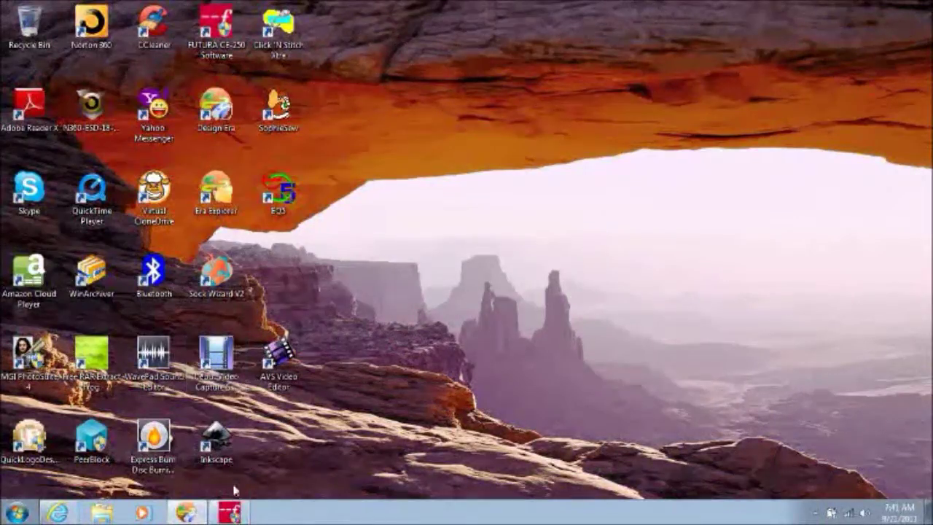
Step: Restore Futura and launch the Draw Package, choosing to open an existing image
click(230, 513)
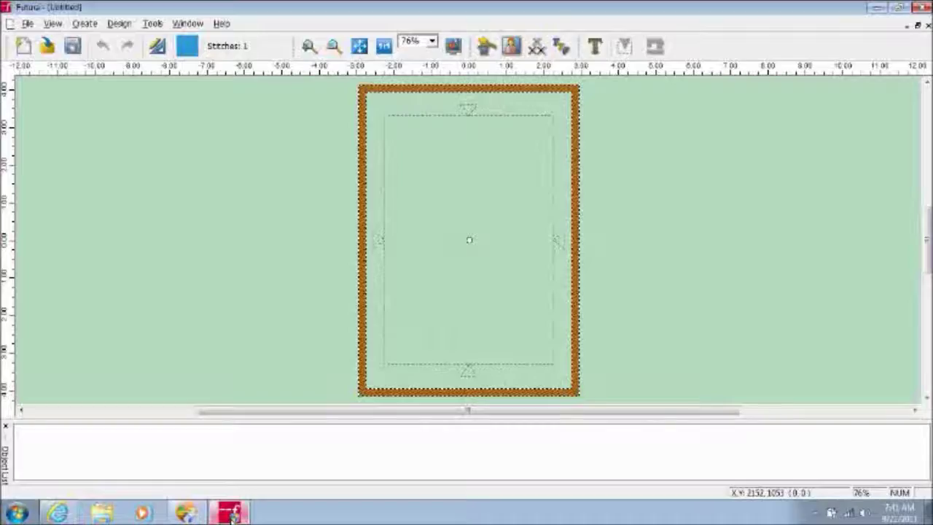
click(82, 23)
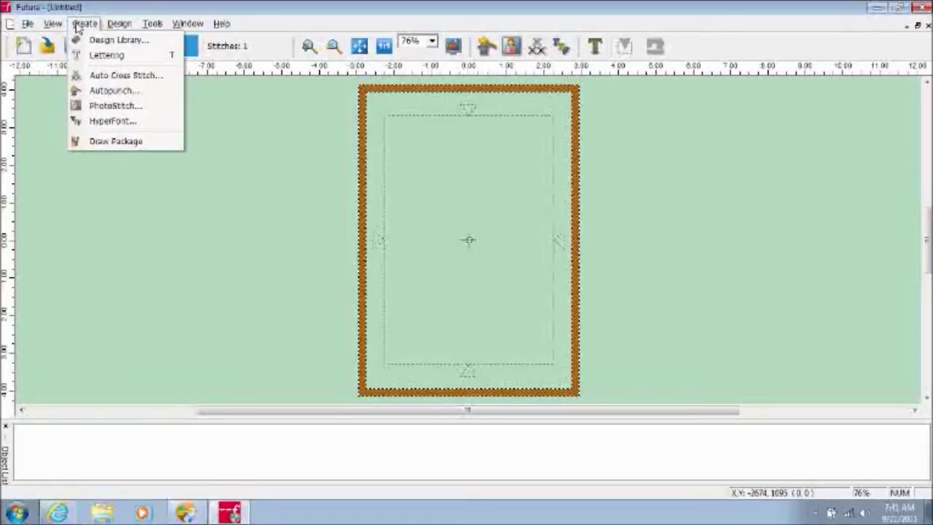
click(115, 142)
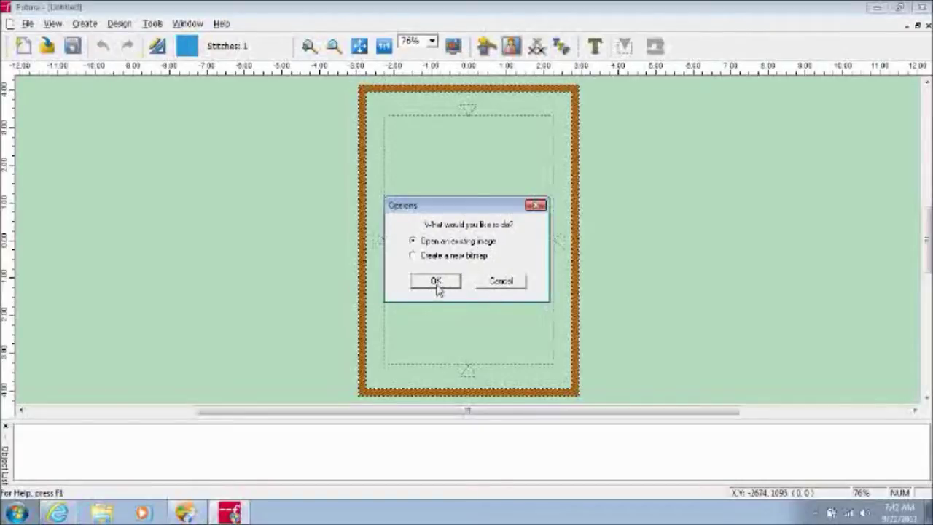
click(436, 282)
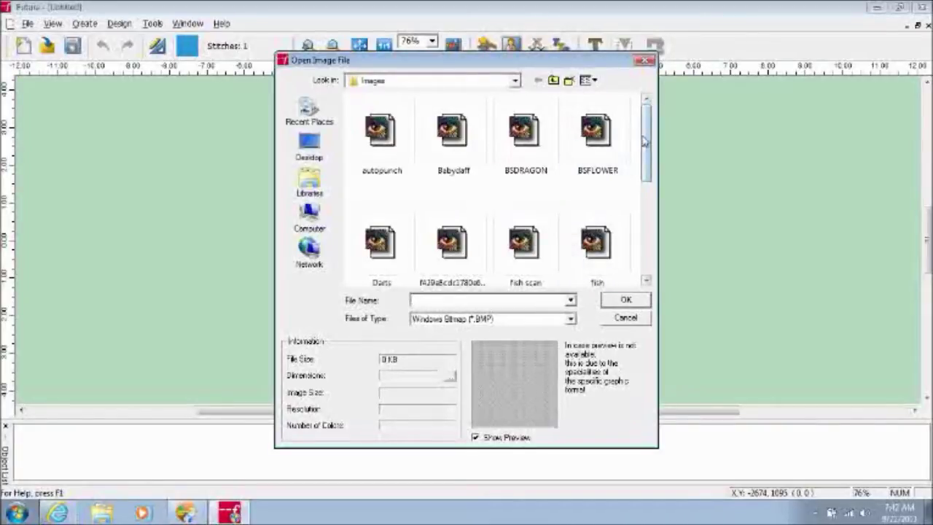
Step: Browse to the clip art for embroidery folder and open the PBR bull riding logo image
click(515, 80)
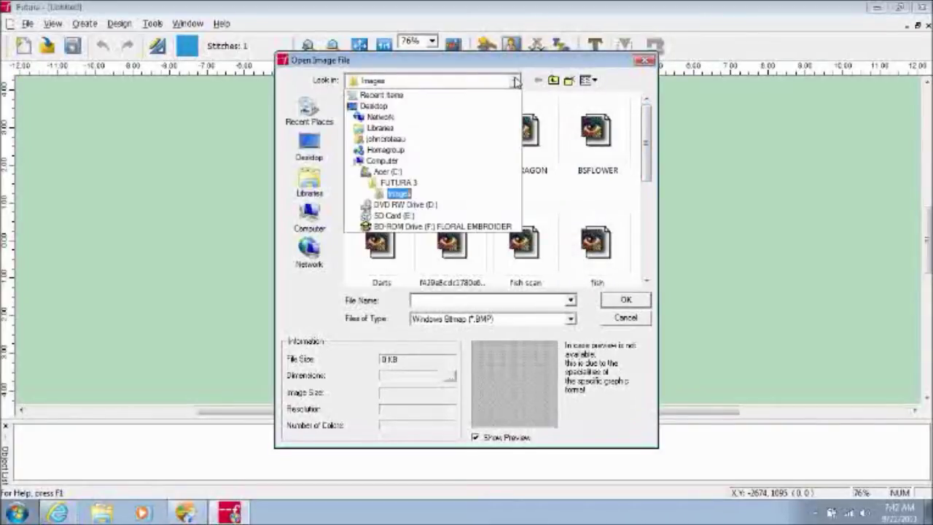
click(386, 138)
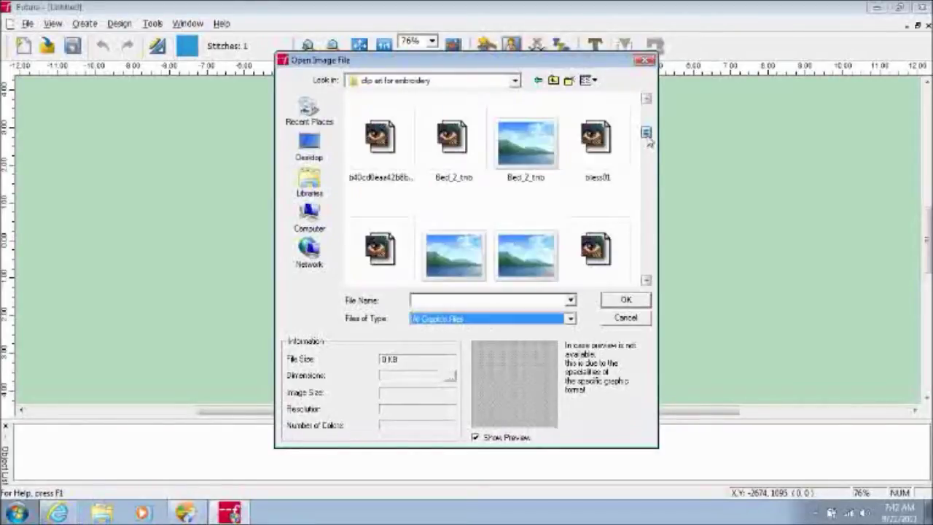
scroll(651, 148, down, 5)
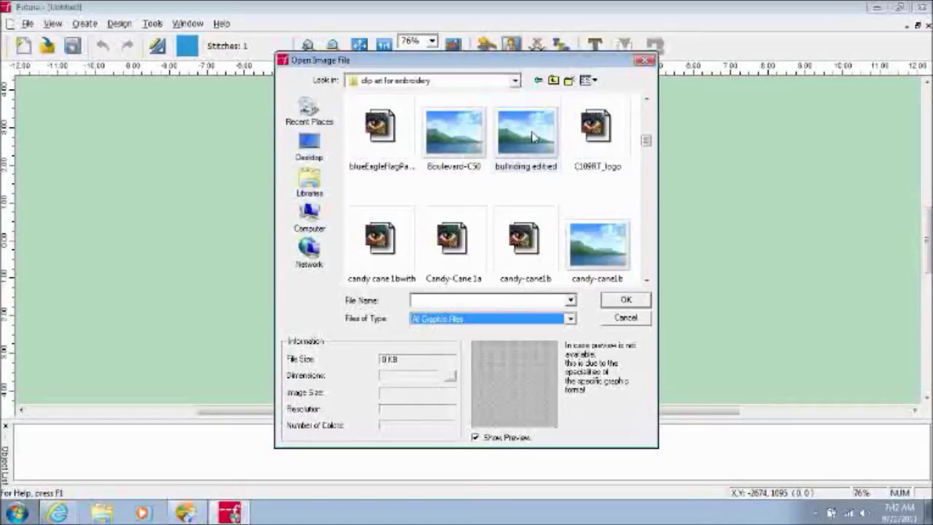
click(531, 134)
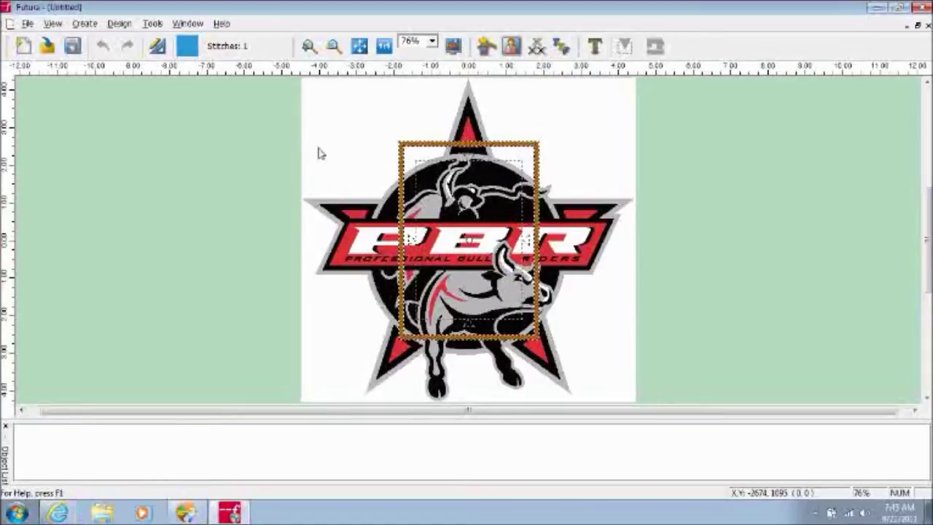
Step: Open the logo in the image editor and zoom in to 200%
click(102, 48)
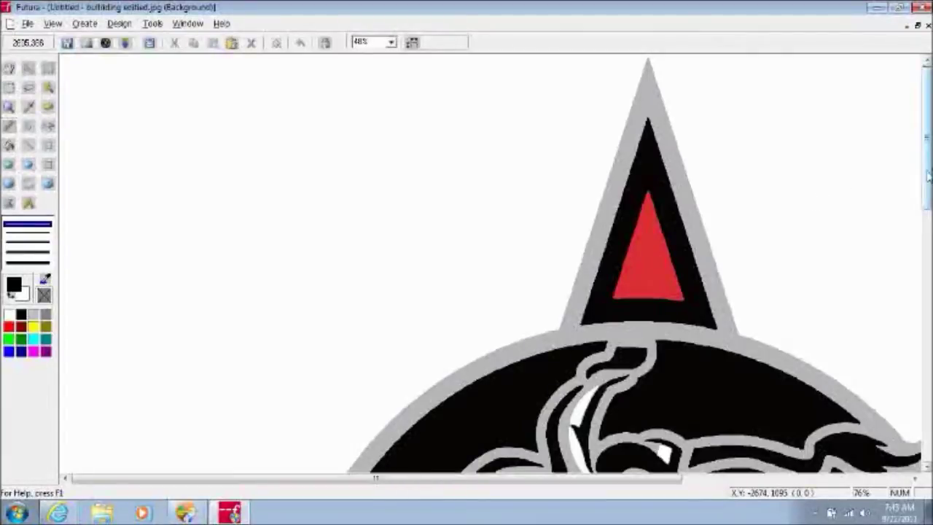
drag(928, 175, 927, 221)
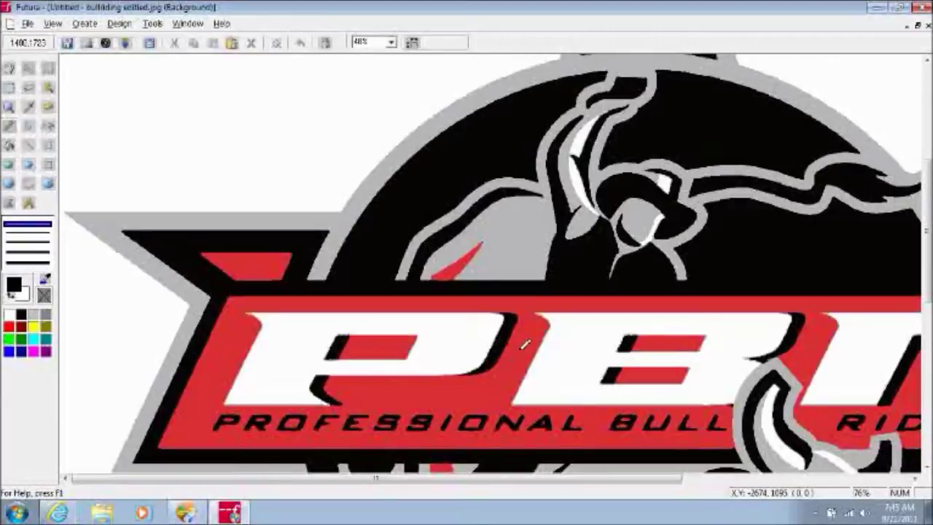
click(390, 43)
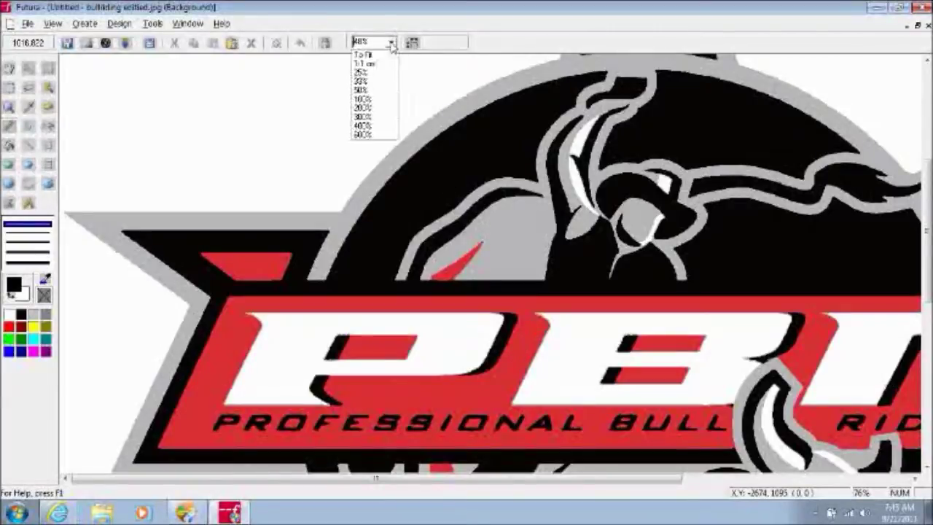
click(392, 109)
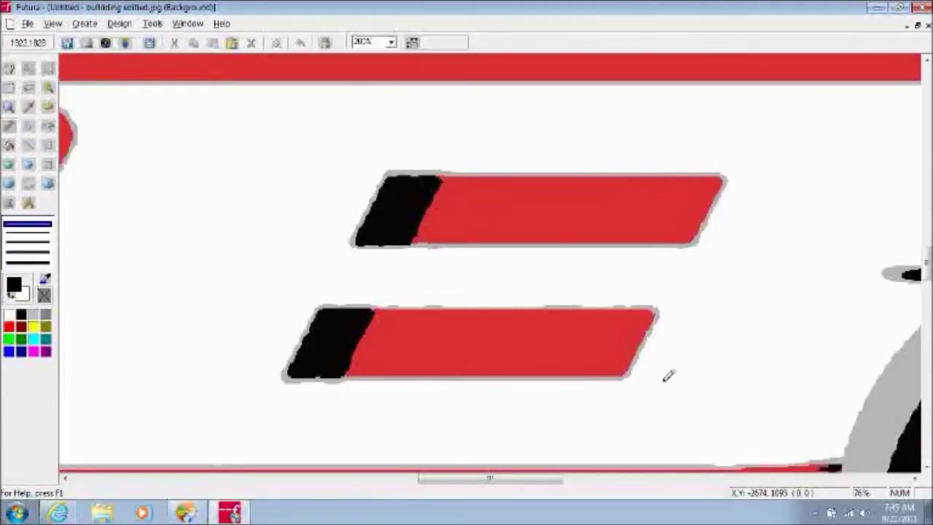
scroll(927, 256, down, 3)
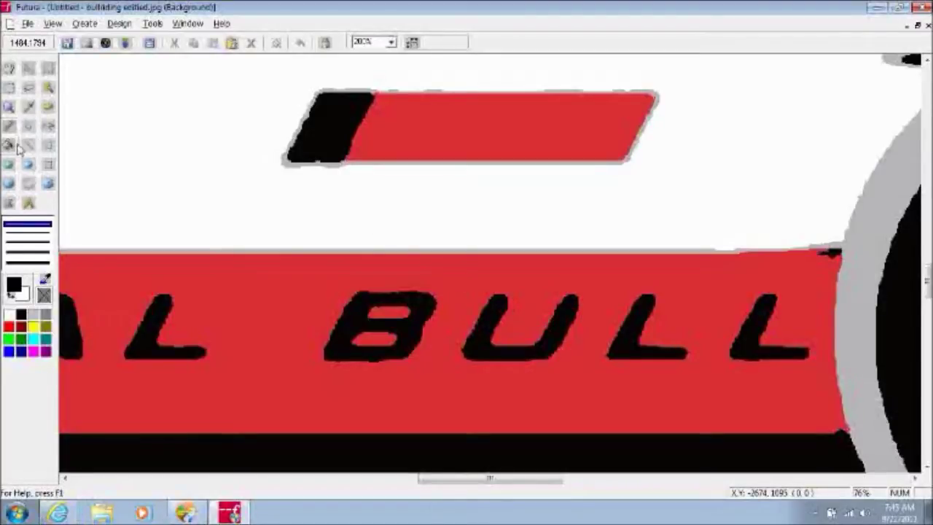
Step: Sample white, bucket-fill the stray edge pixels with it, then zoom out to 50%
click(28, 107)
click(159, 128)
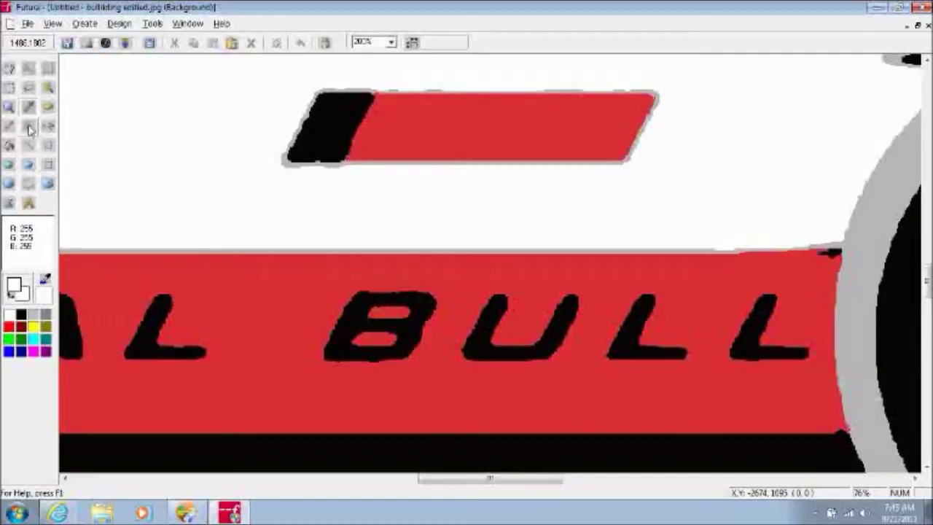
click(9, 144)
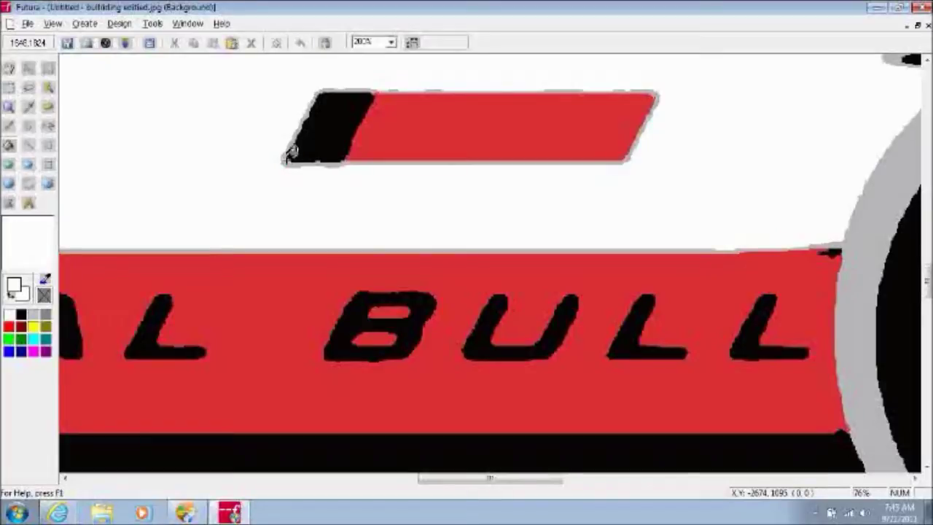
click(287, 157)
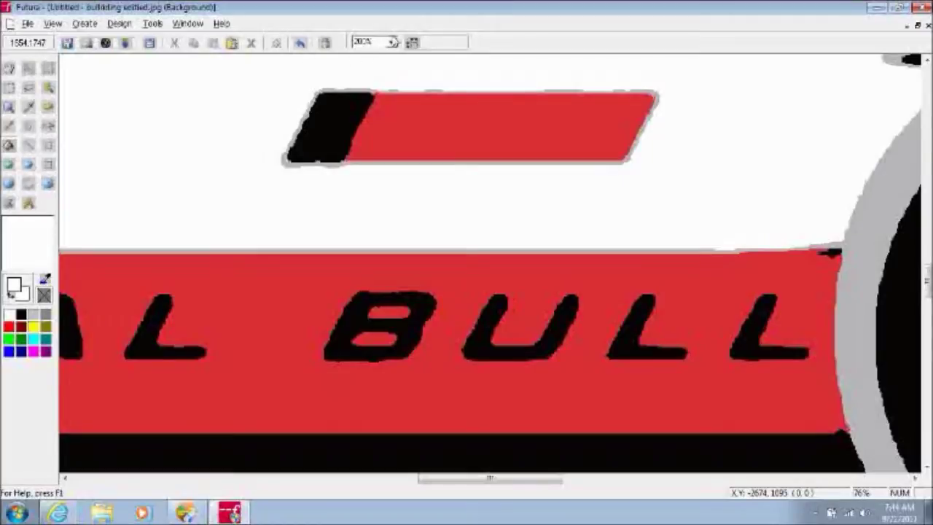
click(392, 43)
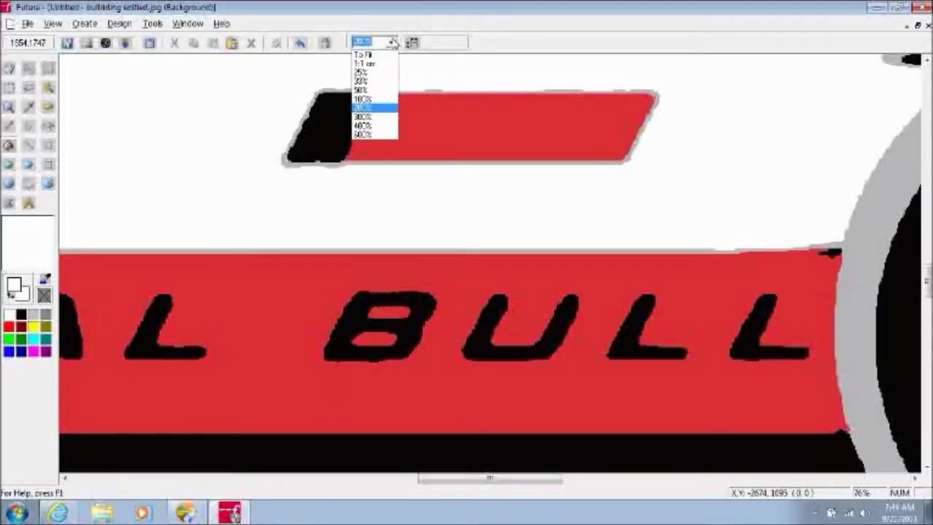
click(383, 90)
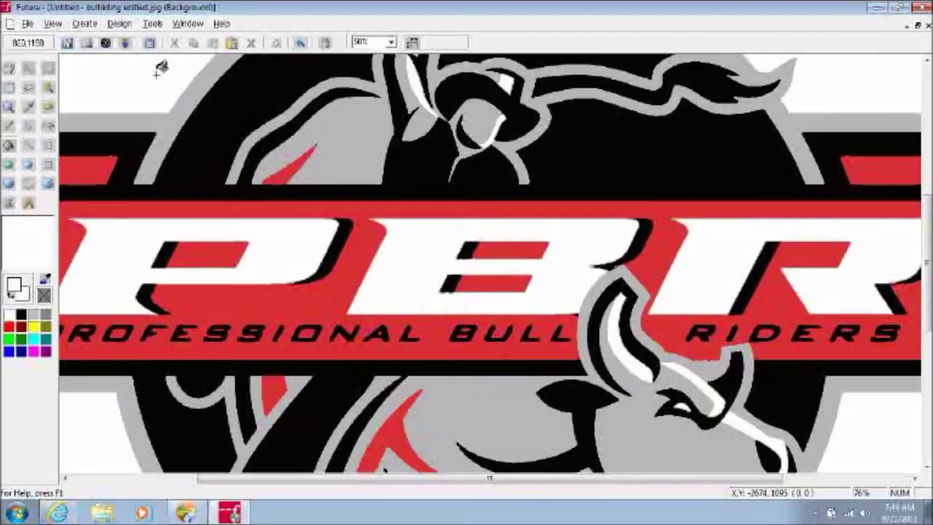
Step: Apply Color Reduction to 4 colours using the suggested white, grey, red and black palette
click(124, 43)
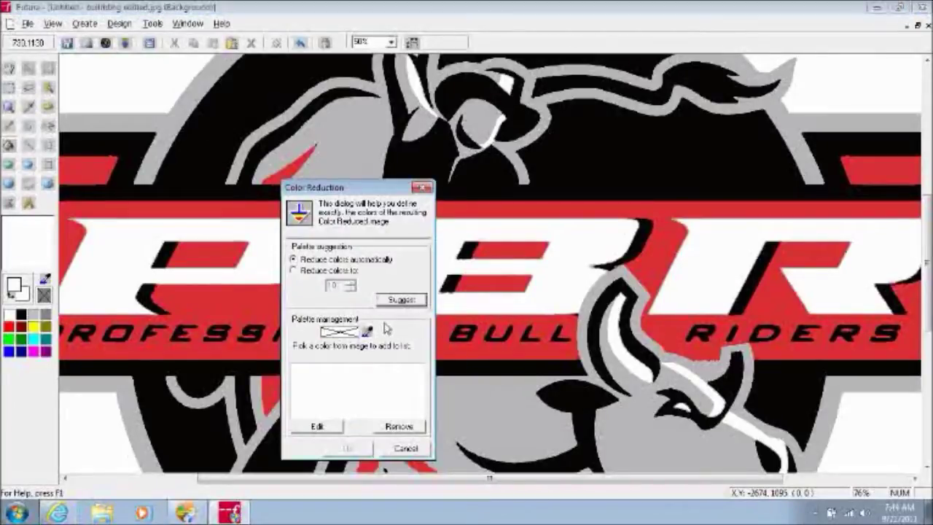
drag(368, 331, 292, 264)
click(293, 270)
click(350, 289)
click(351, 289)
click(350, 288)
click(351, 289)
click(351, 289)
click(401, 301)
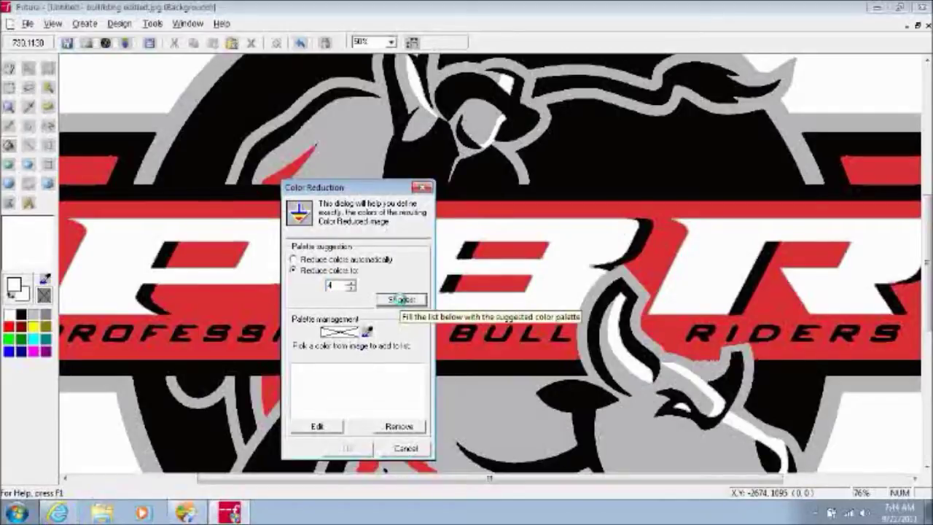
click(400, 300)
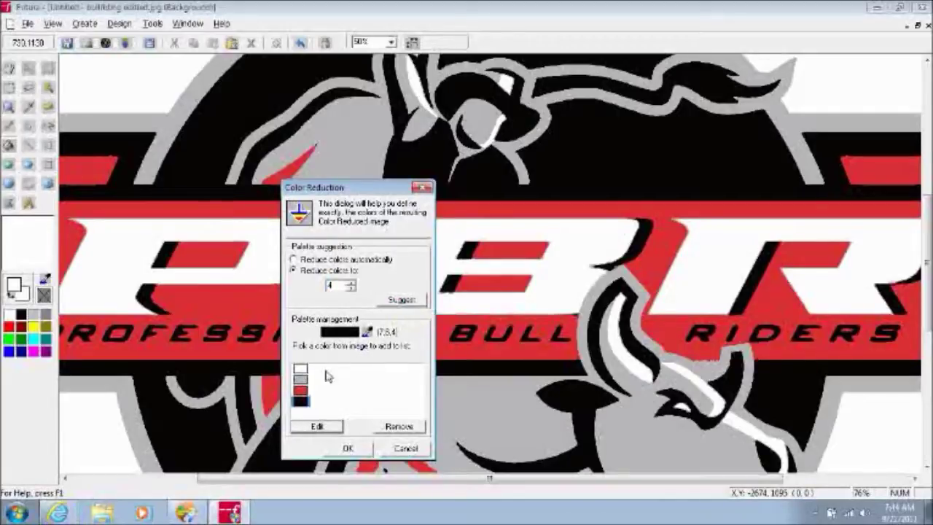
click(350, 449)
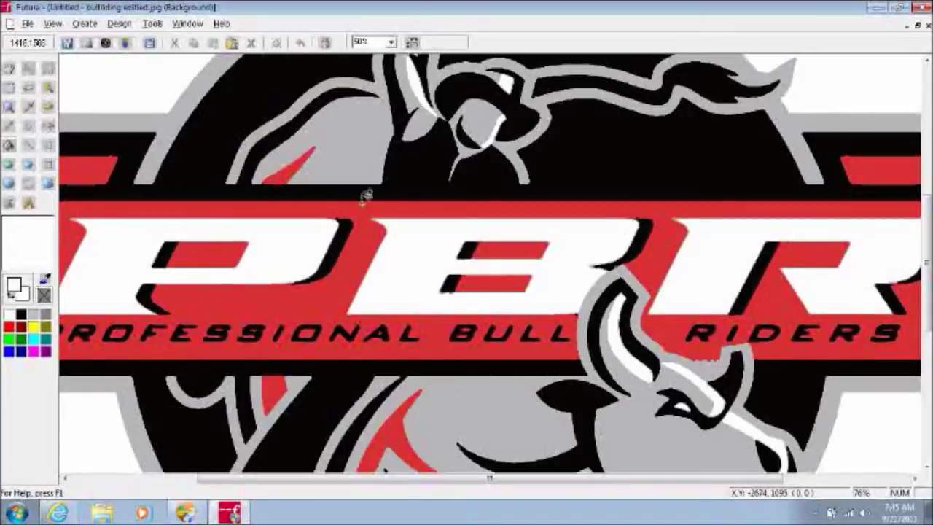
Step: At 200% zoom, fill the grey outlines of the upper and lower bars with white
click(391, 42)
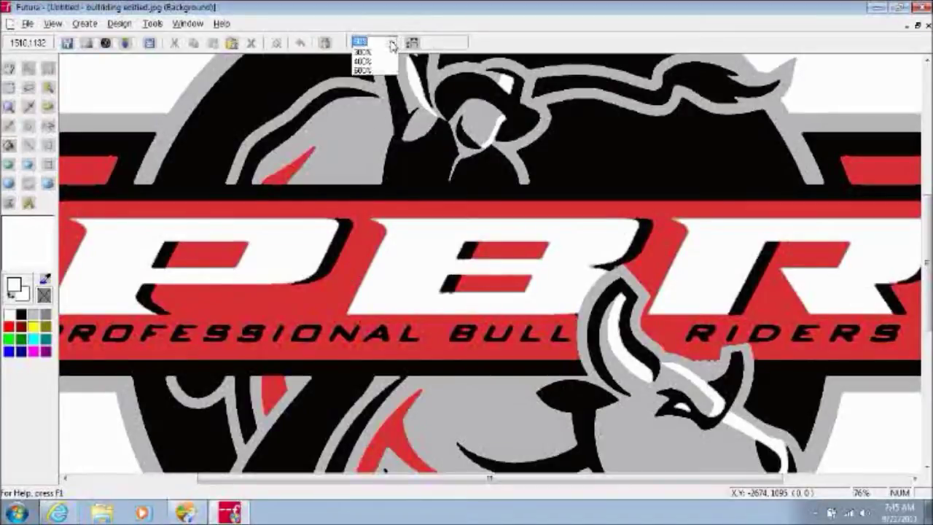
click(381, 108)
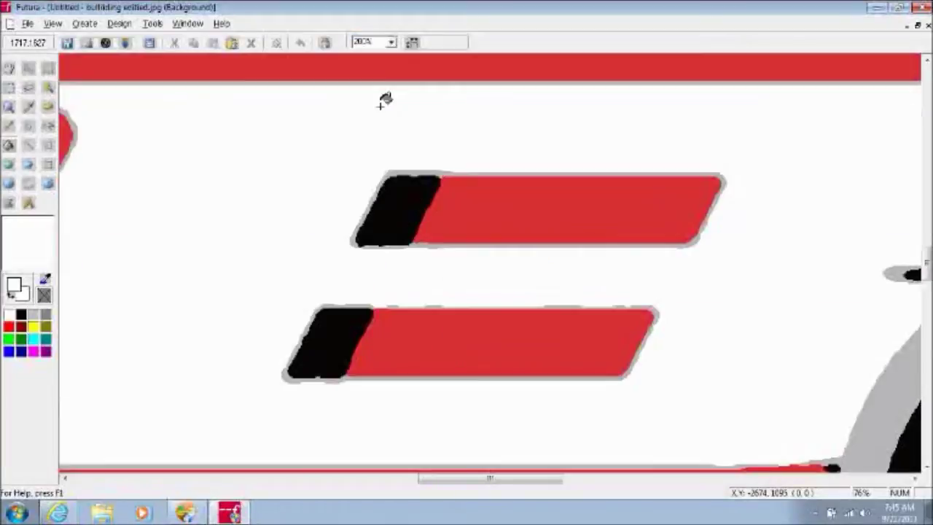
click(424, 163)
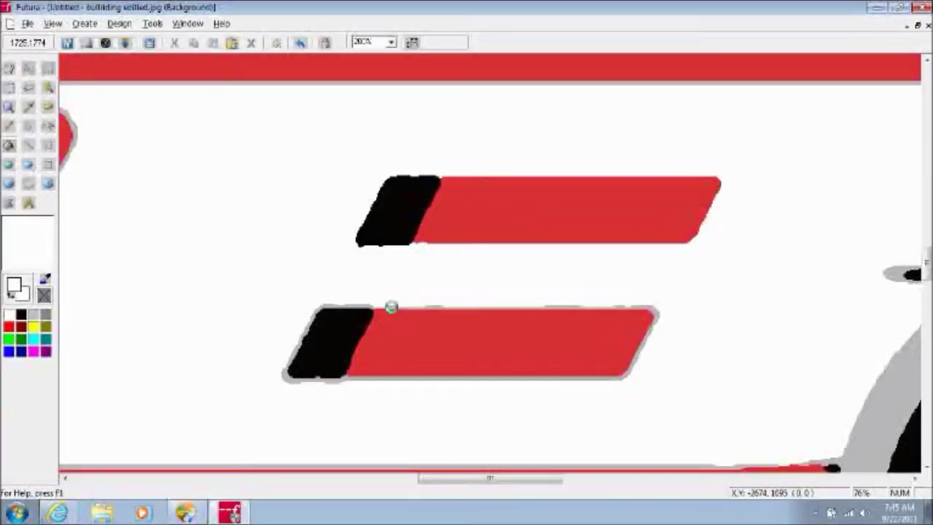
click(391, 306)
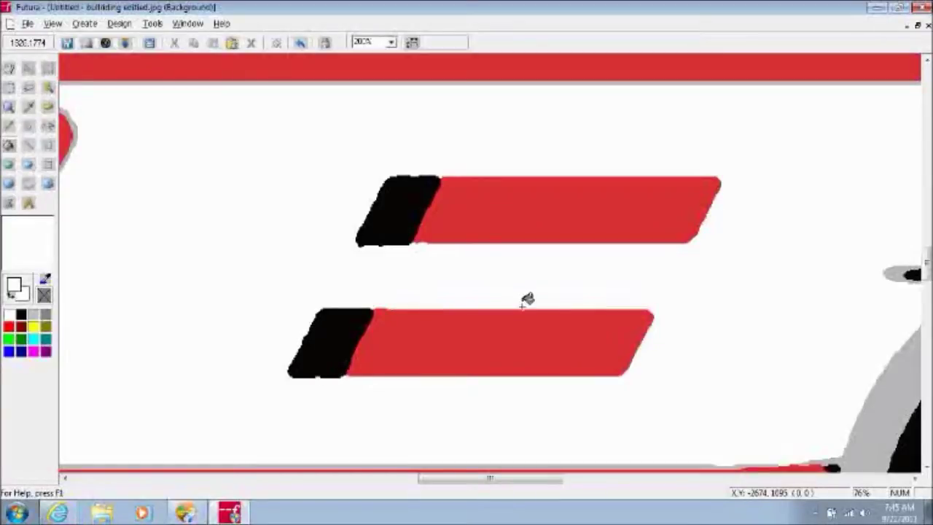
drag(515, 479, 555, 479)
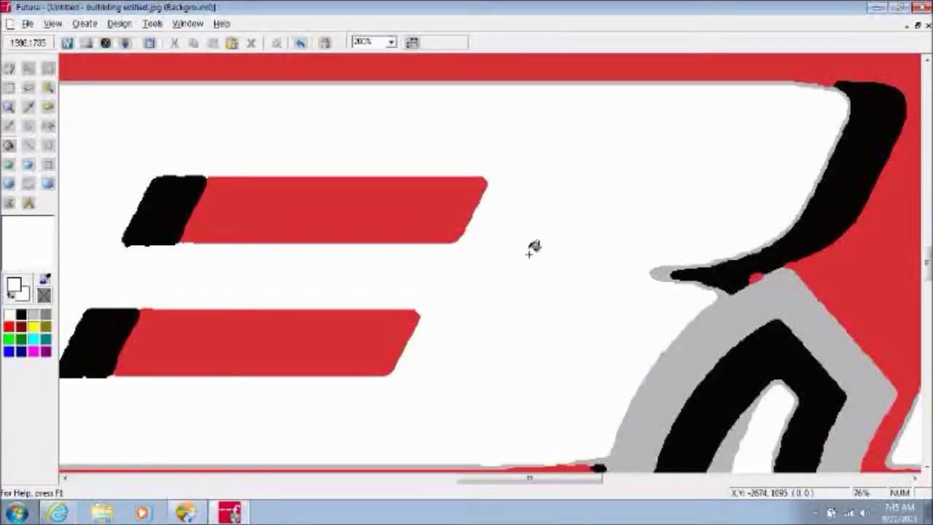
Step: Paint-bucket white over the grey edging near the black shape's tip and above the bottom red stripe
click(28, 149)
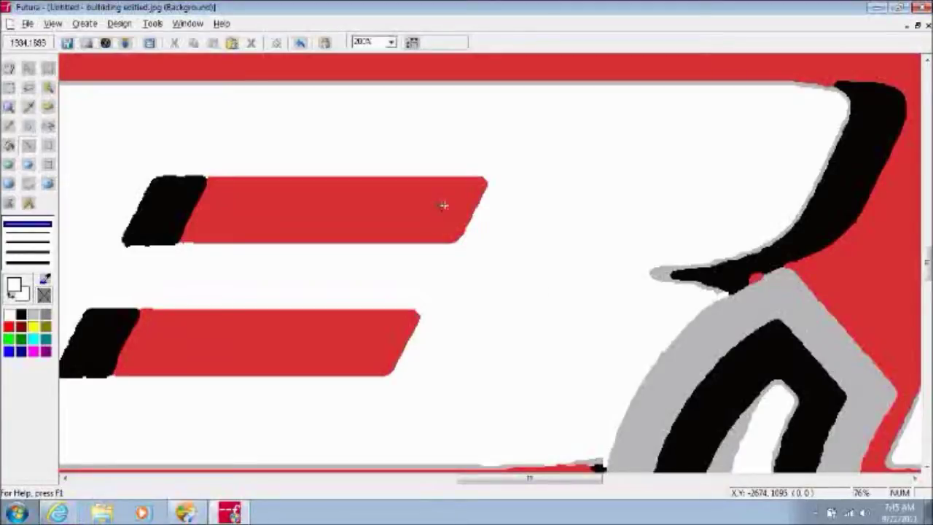
click(9, 144)
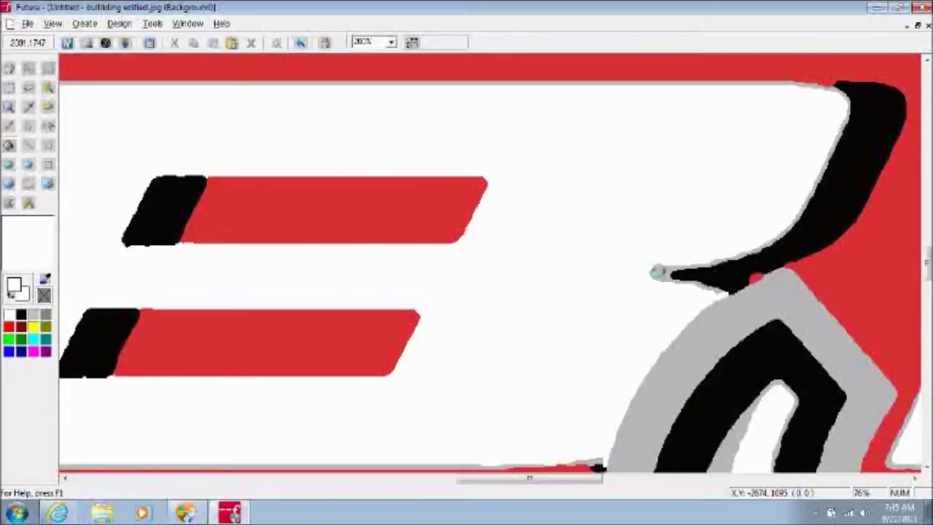
click(656, 273)
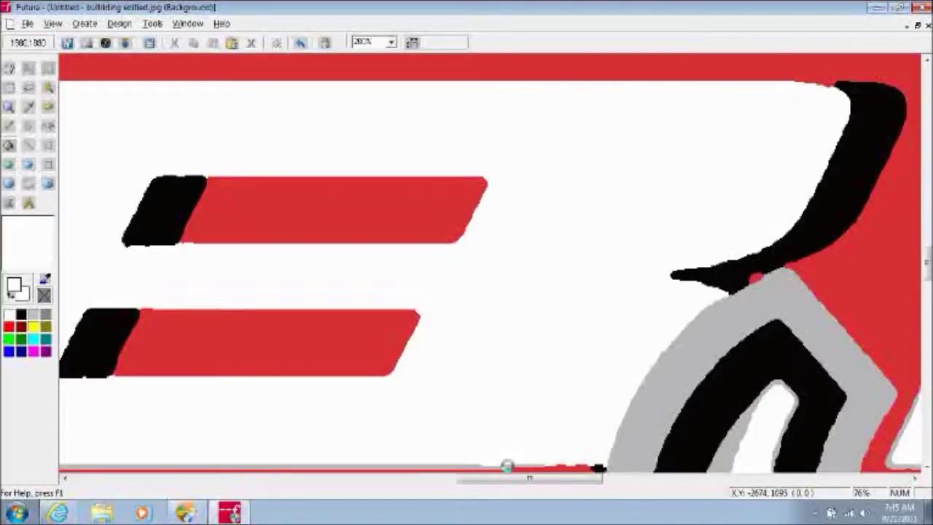
click(513, 457)
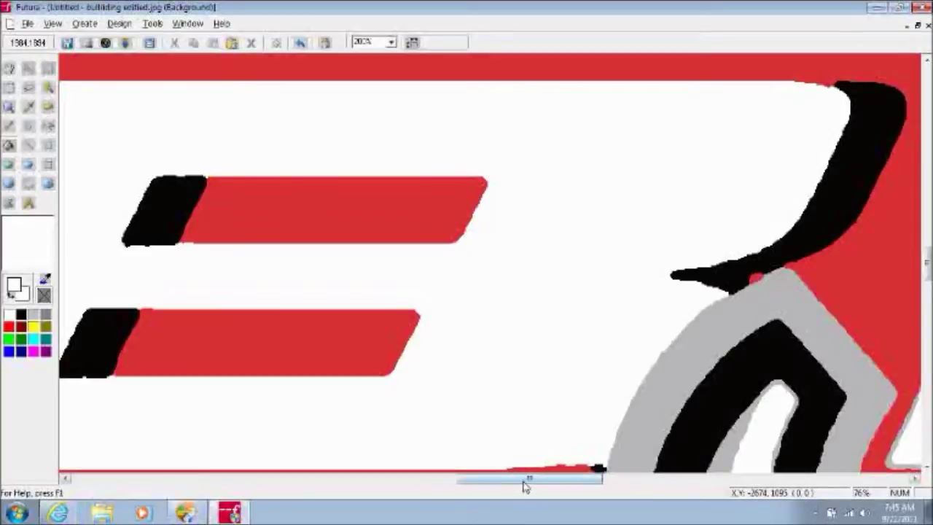
Step: Whiten the grey fringe around the B's upper red bar, lower bar top and lower black shape
drag(529, 478, 298, 474)
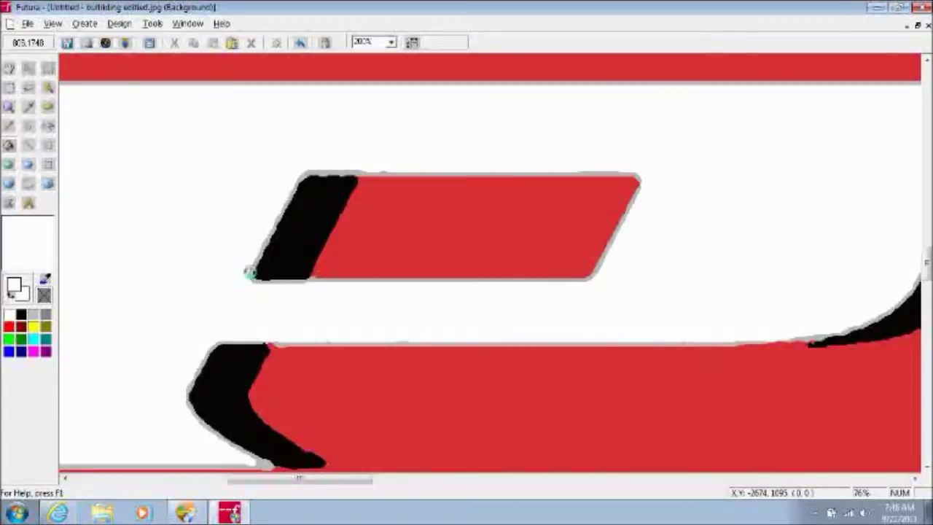
click(249, 272)
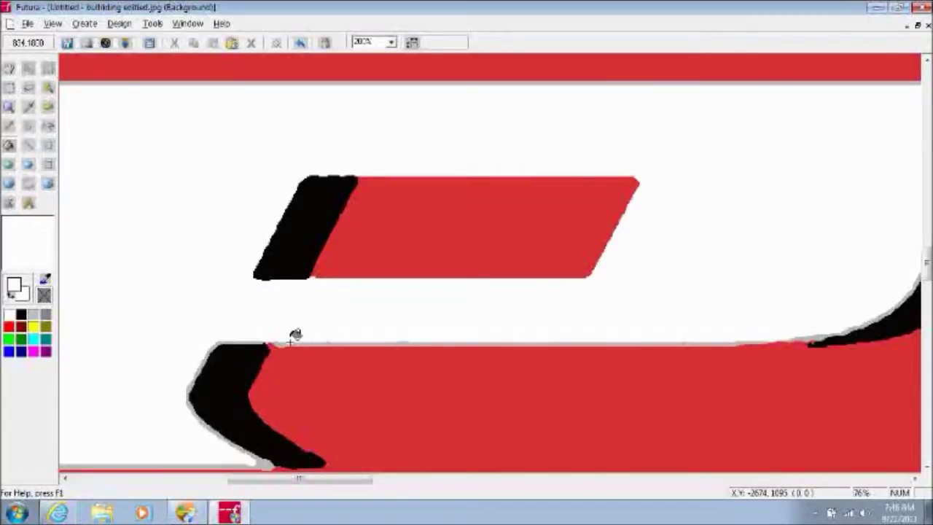
click(291, 341)
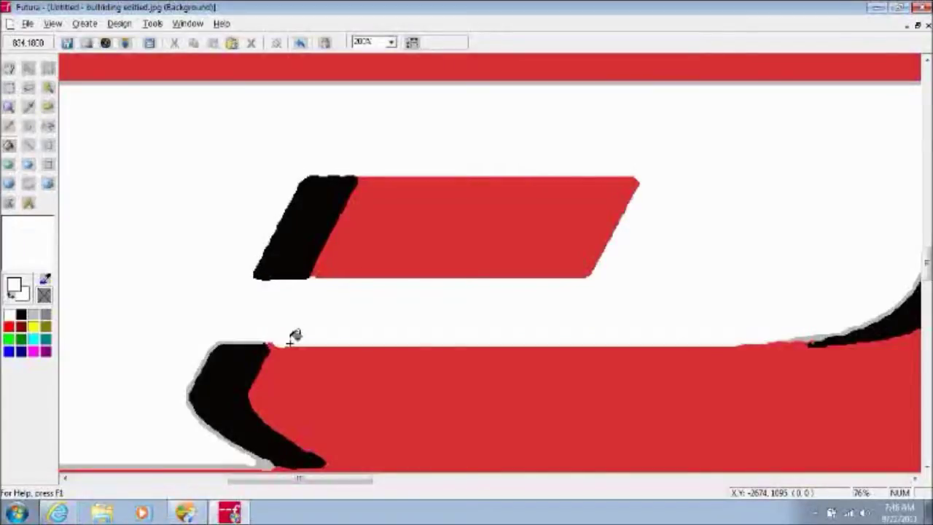
click(246, 341)
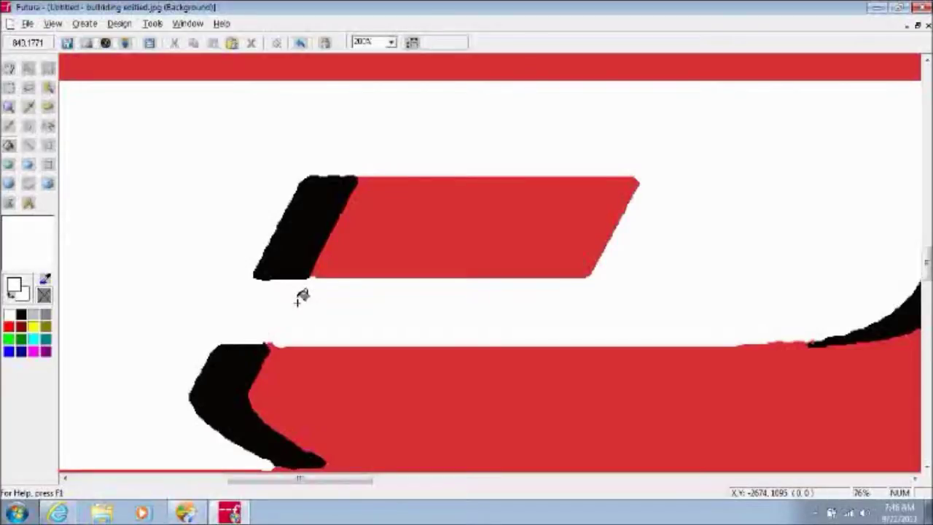
Step: Zoom out to 50%, then back to 100%, and scroll right across the logo
click(391, 44)
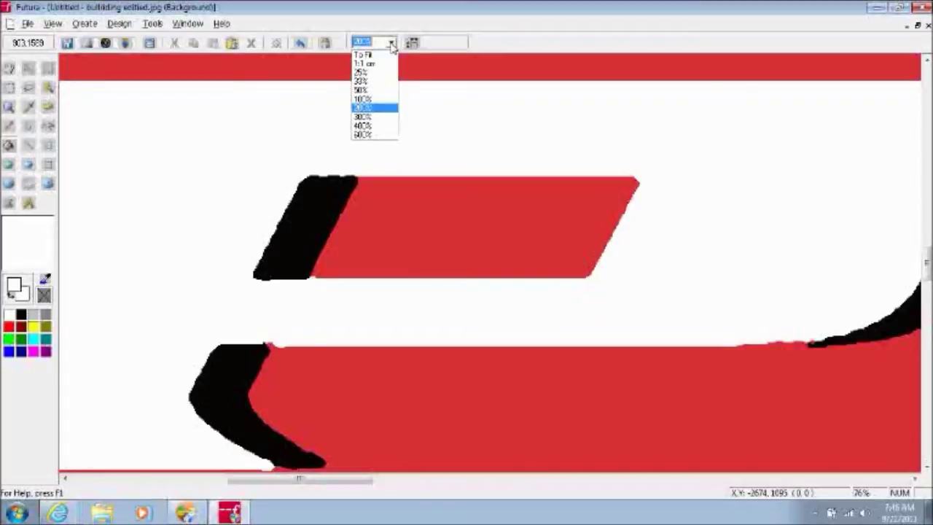
click(383, 89)
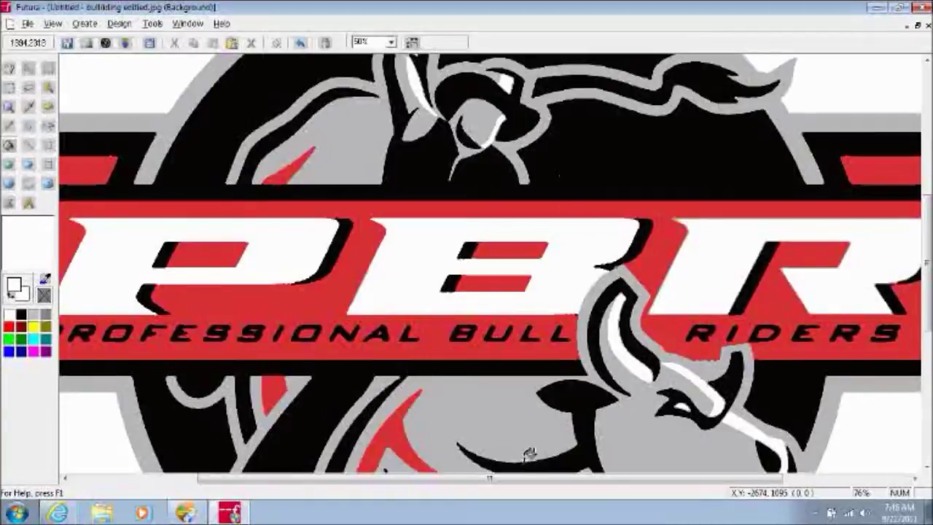
drag(512, 479, 645, 480)
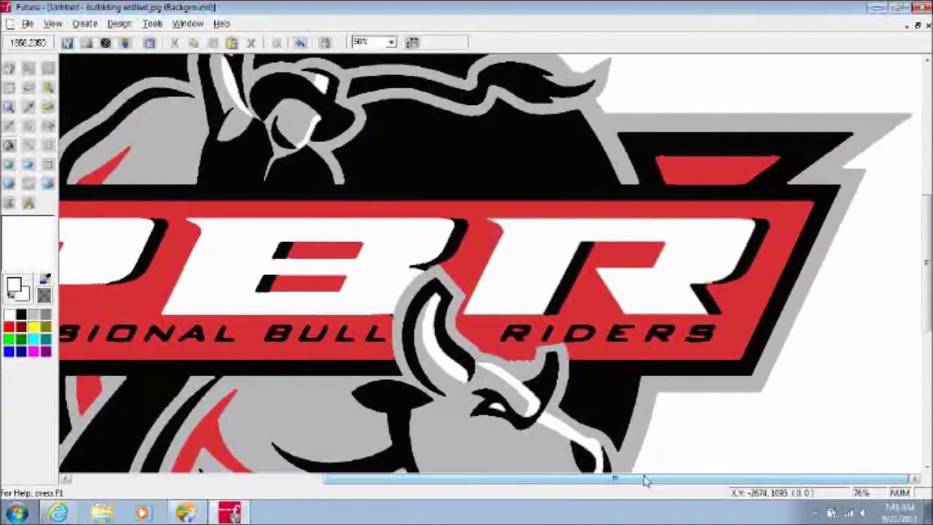
click(391, 43)
click(372, 101)
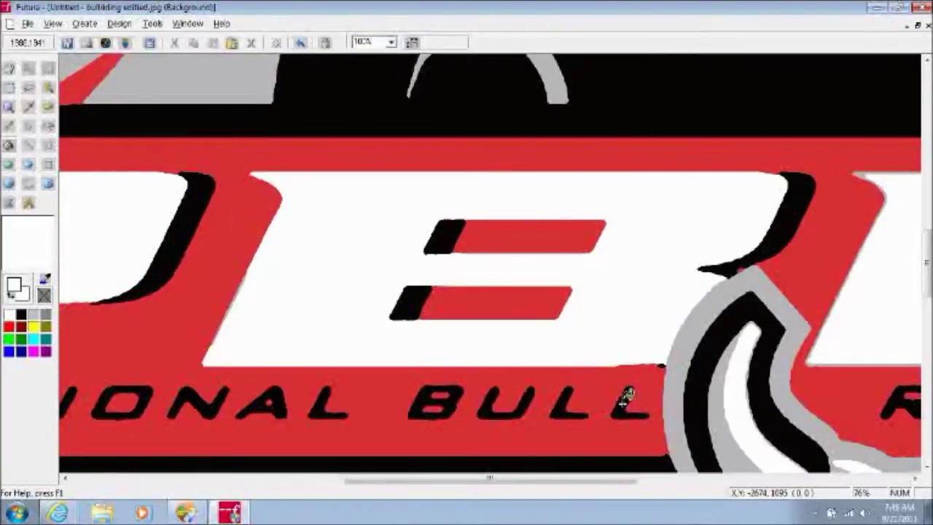
drag(603, 480, 740, 478)
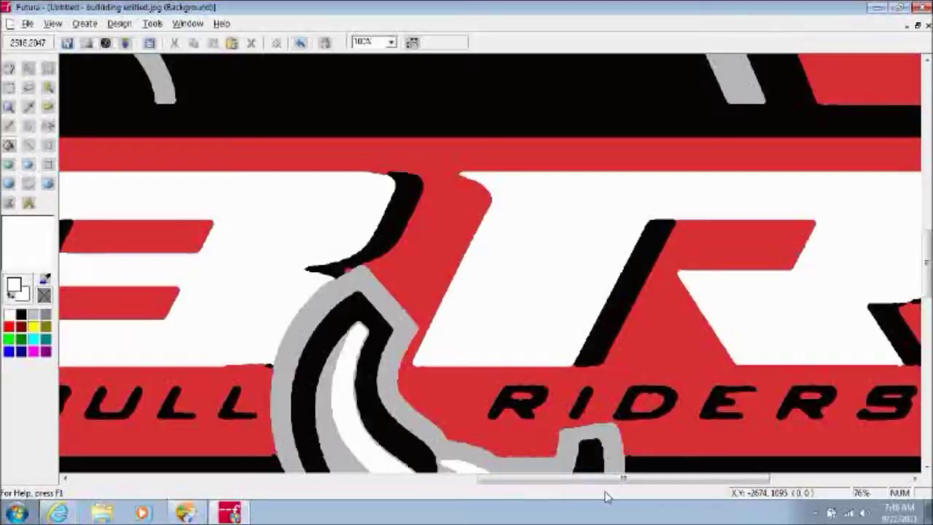
drag(609, 481, 649, 483)
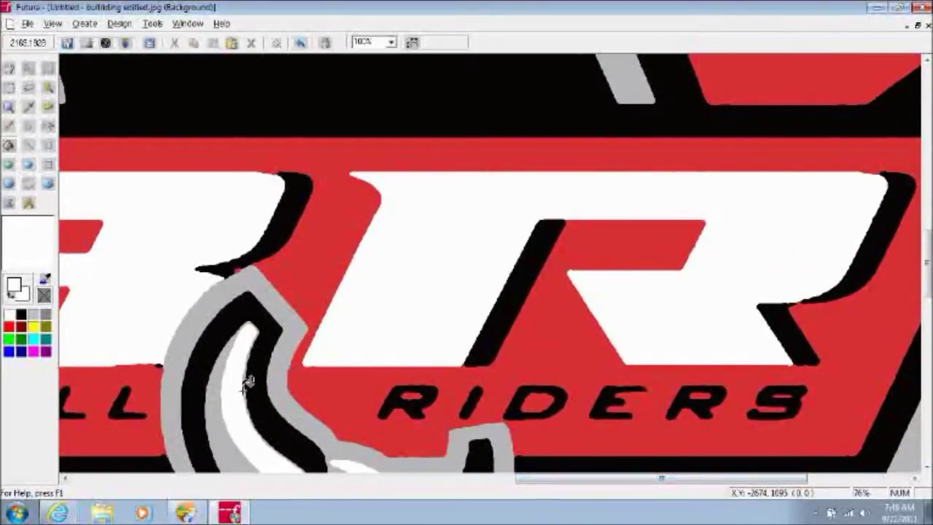
Step: Pick the banner red (R 216, G 48, B 53) and draw short line strokes over the S tail
click(28, 107)
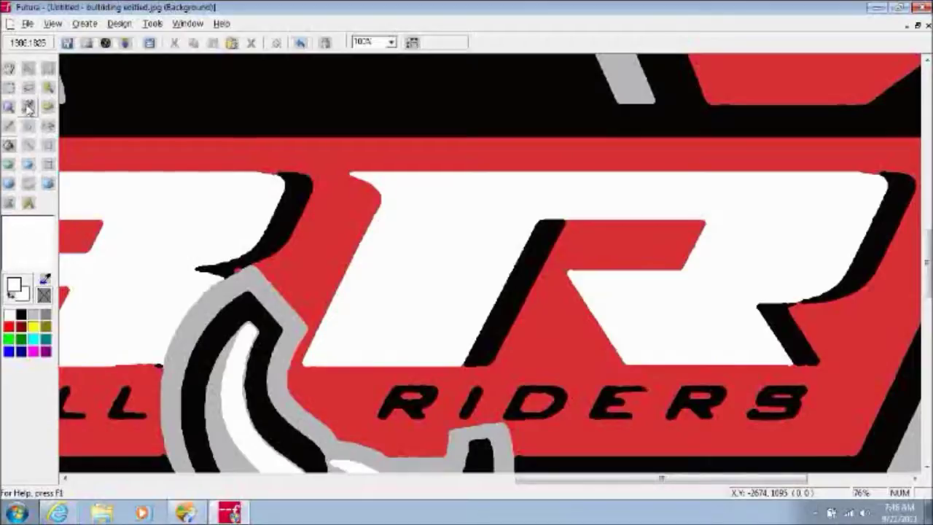
click(566, 309)
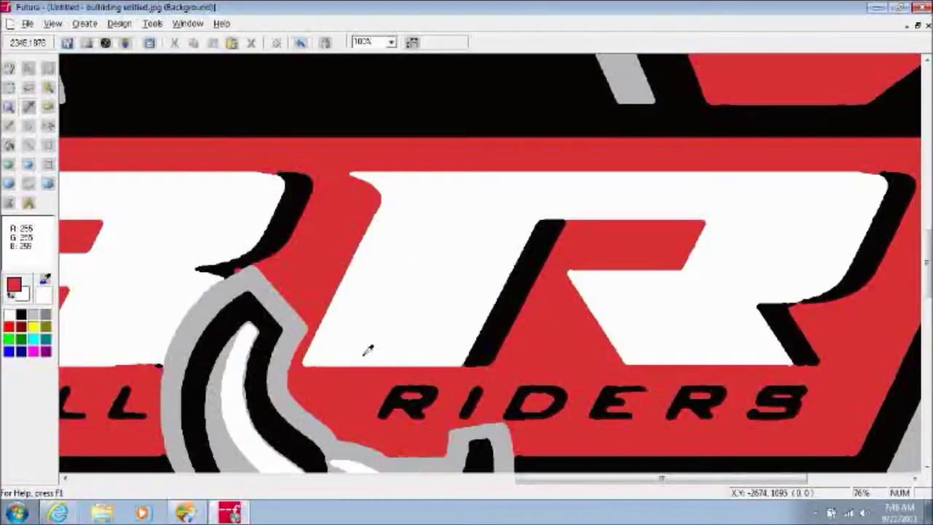
click(8, 125)
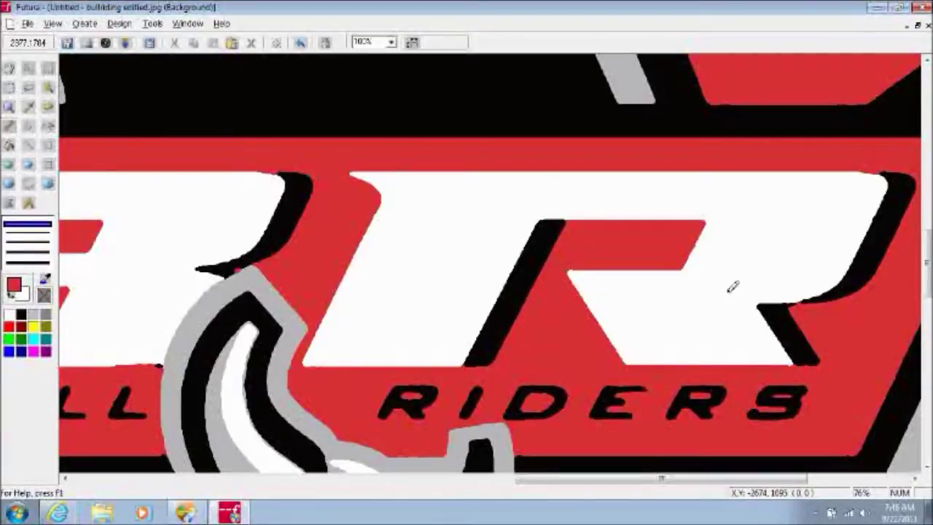
drag(798, 391, 801, 394)
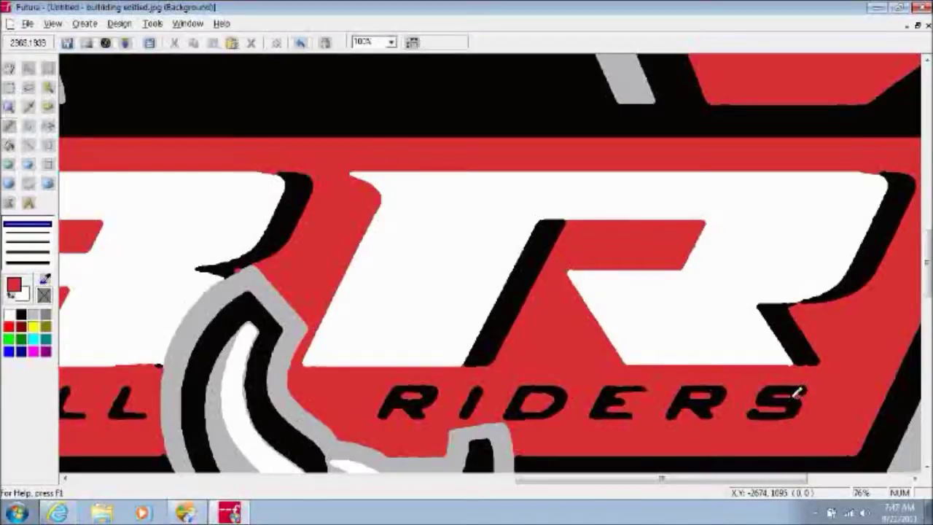
drag(797, 392, 813, 397)
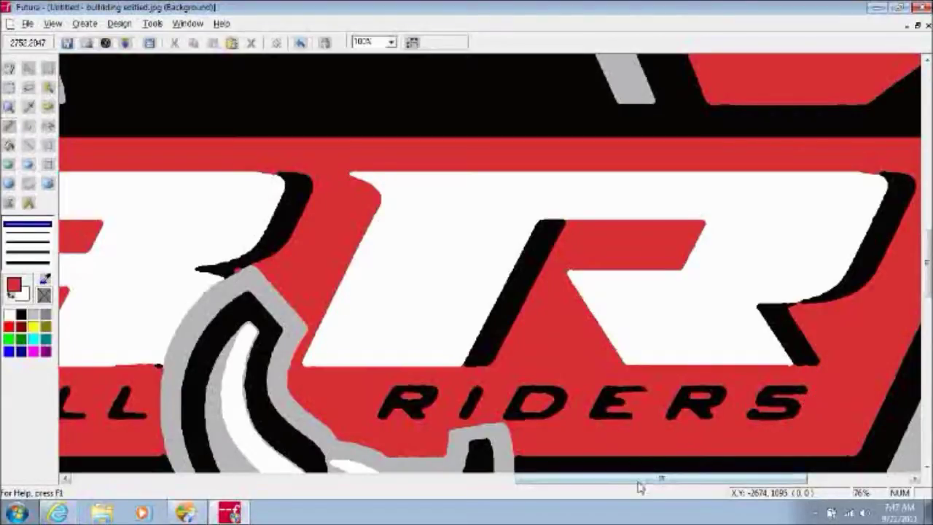
Step: Patch the gaps beside the A and L of PROFESSIONAL with short red line strokes
drag(637, 482, 316, 492)
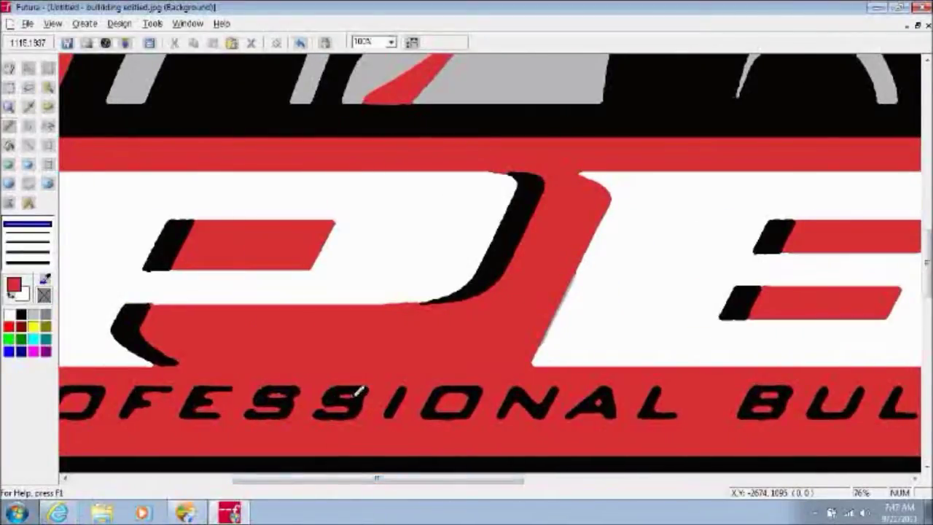
drag(357, 392, 371, 391)
drag(289, 392, 300, 398)
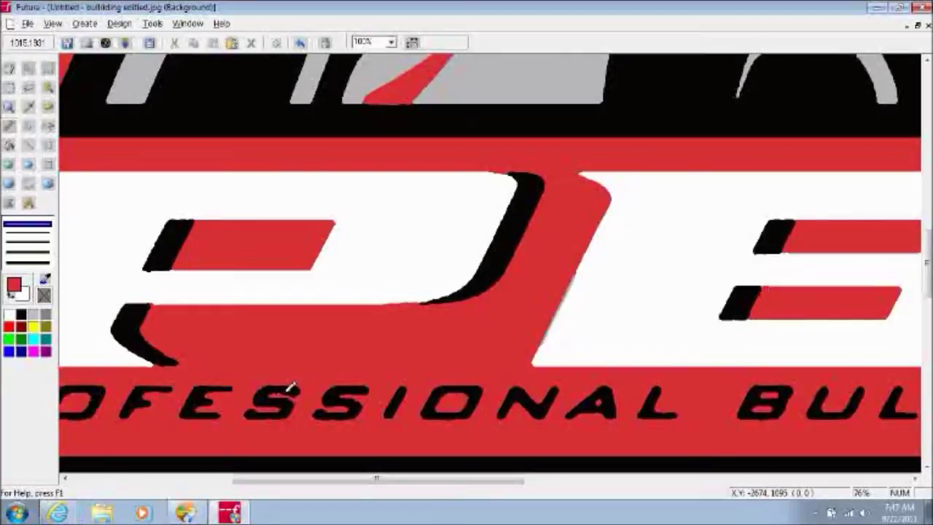
drag(289, 388, 306, 386)
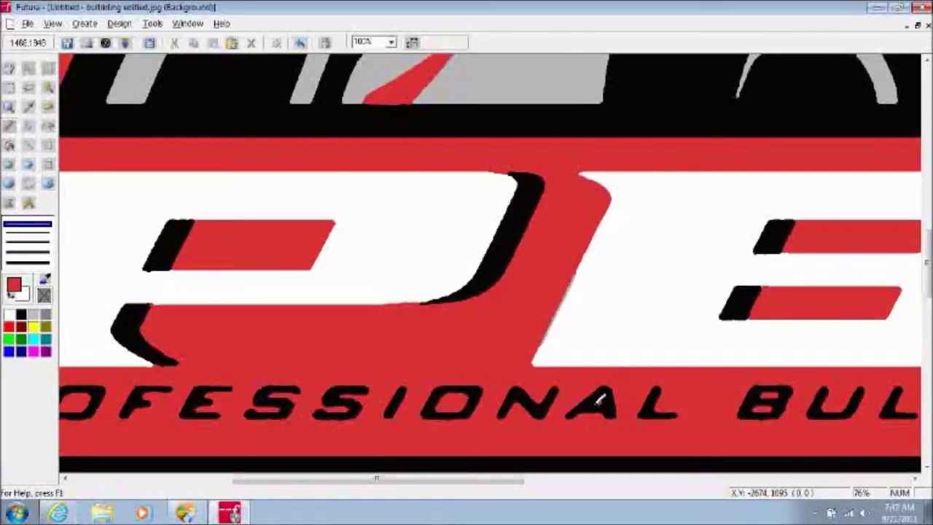
drag(598, 399, 602, 400)
drag(517, 478, 707, 444)
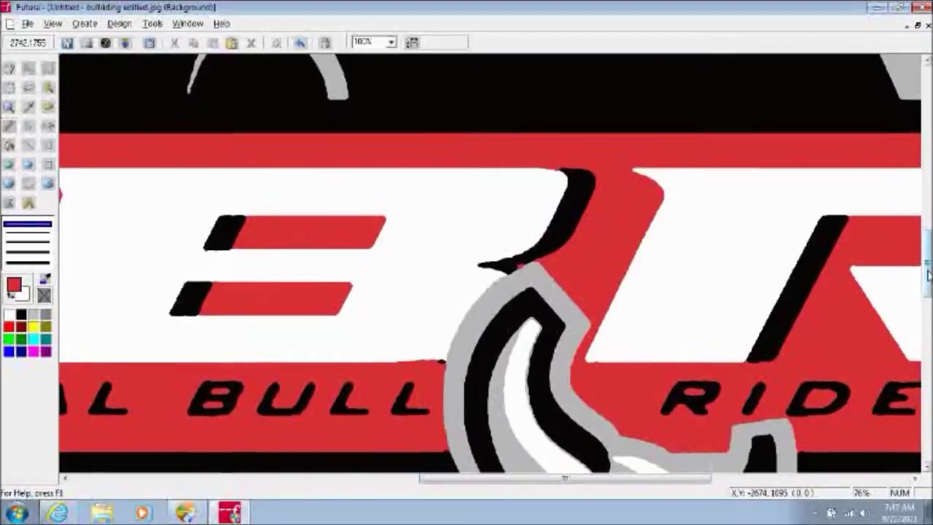
Step: Pick white from the logo and draw short white strokes along the bull's horn
scroll(501, 380, down, 2)
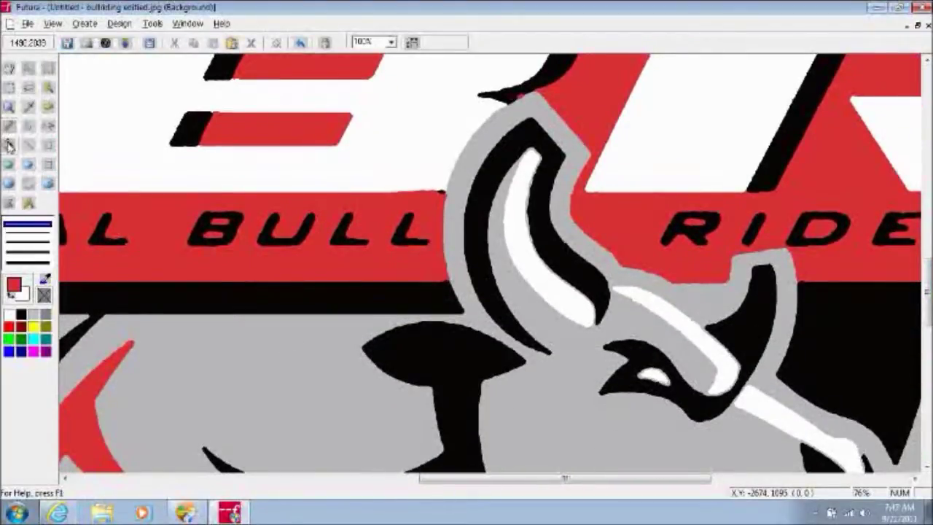
click(30, 106)
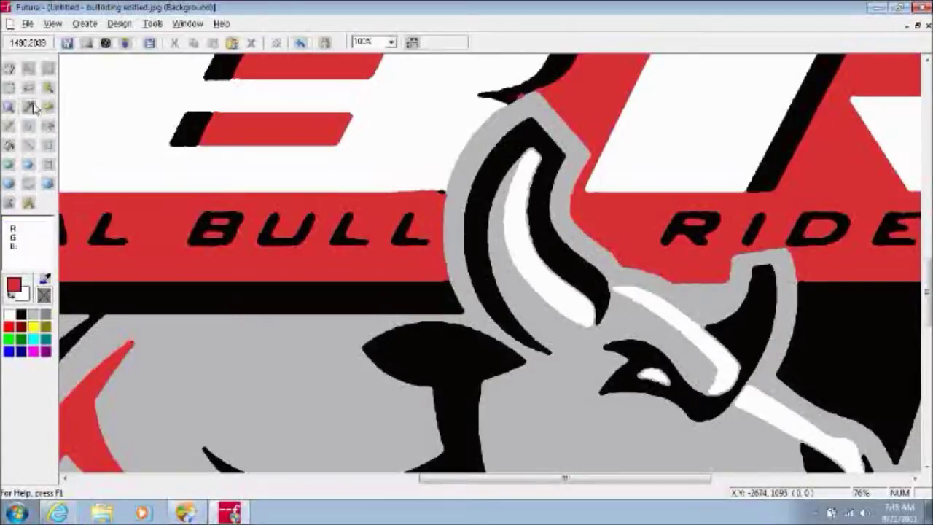
click(99, 115)
click(30, 146)
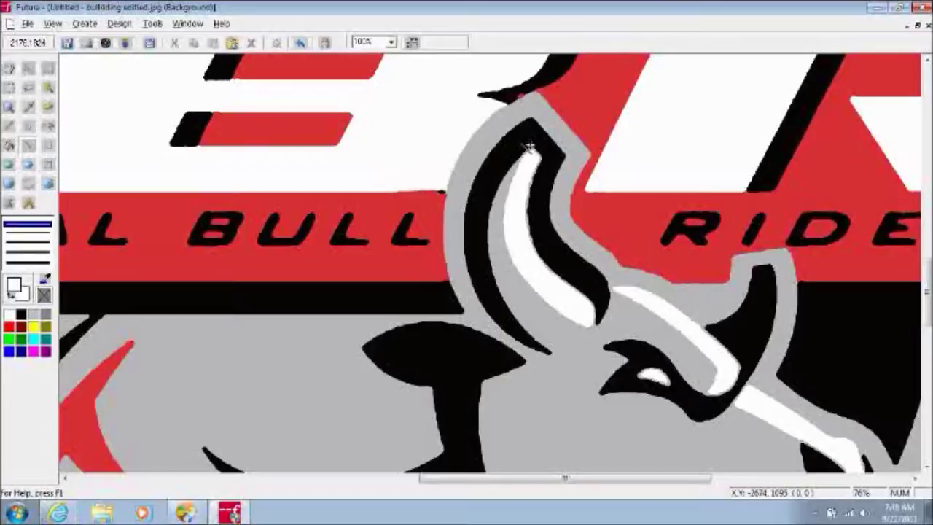
mouse_move(528, 149)
mouse_down()
mouse_move(563, 229)
mouse_move(579, 306)
mouse_move(594, 323)
mouse_move(587, 327)
mouse_up()
drag(704, 328, 696, 328)
drag(703, 394, 711, 392)
drag(728, 405, 738, 404)
Step: Add short white strokes to tidy the bull's nose highlight
scroll(496, 262, down, 3)
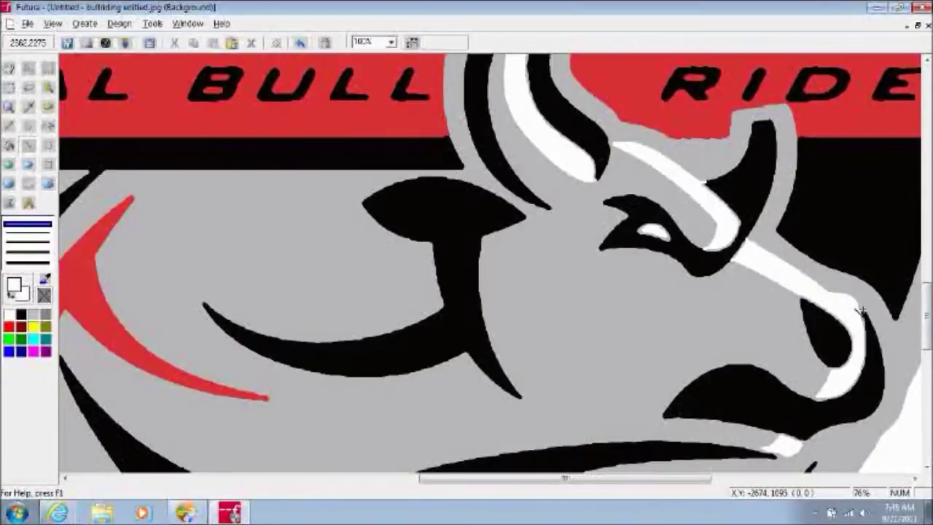
drag(861, 311, 857, 308)
drag(800, 300, 798, 294)
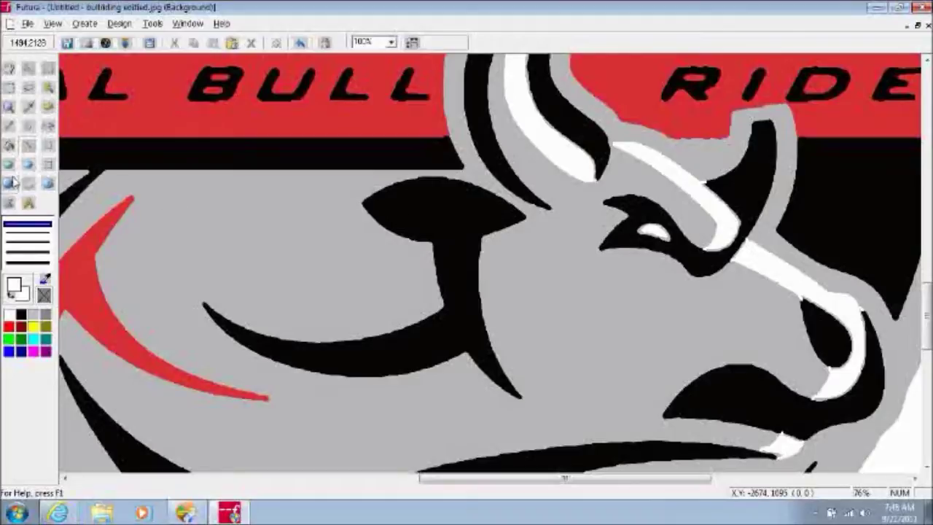
Step: Flood-fill the horn stripe, eye, nose stripes and the stripe below the mouth with clean white
click(9, 144)
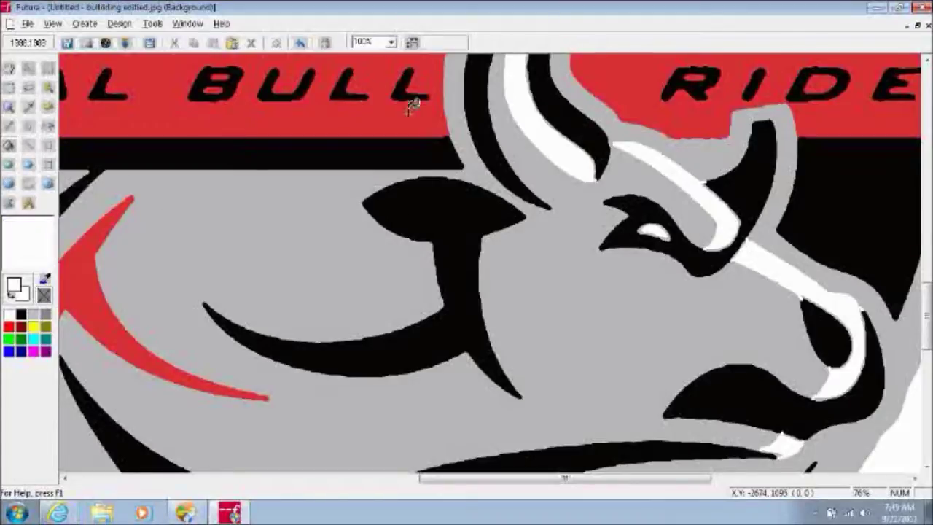
click(545, 120)
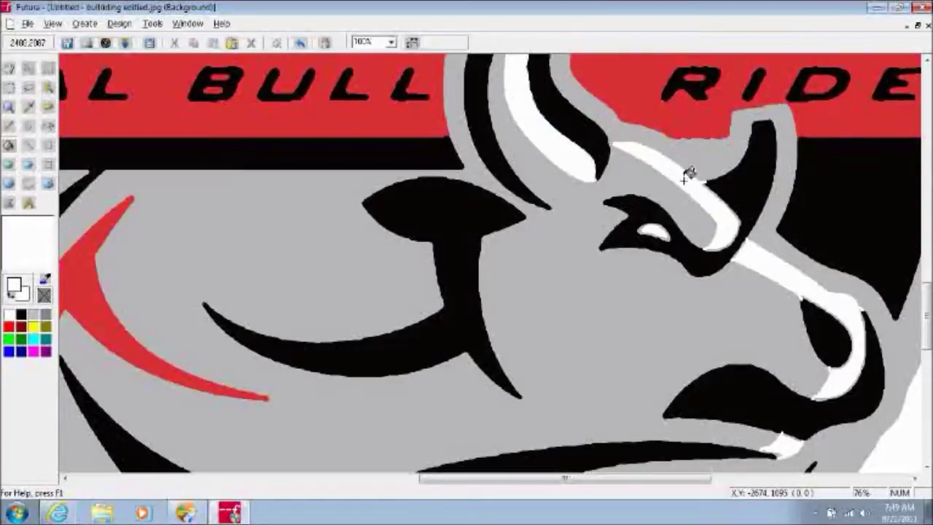
click(662, 232)
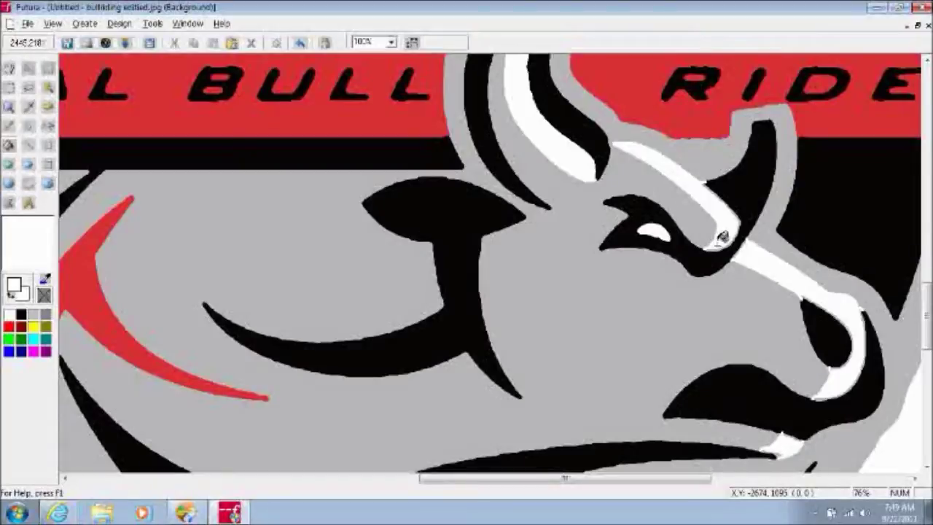
click(723, 242)
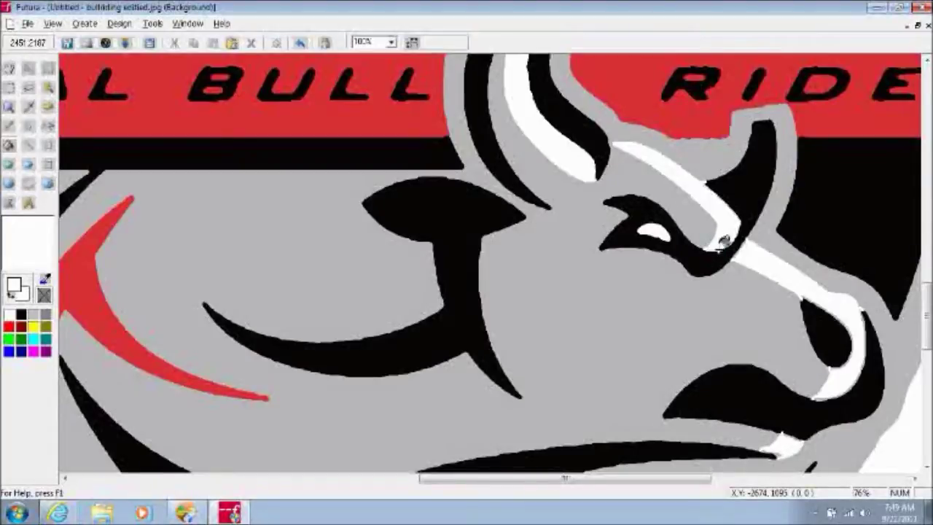
click(808, 290)
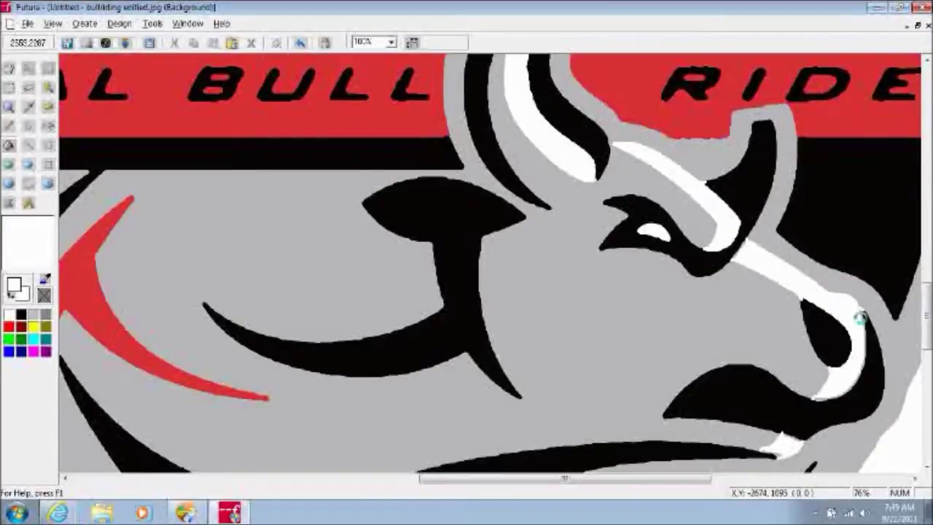
click(859, 317)
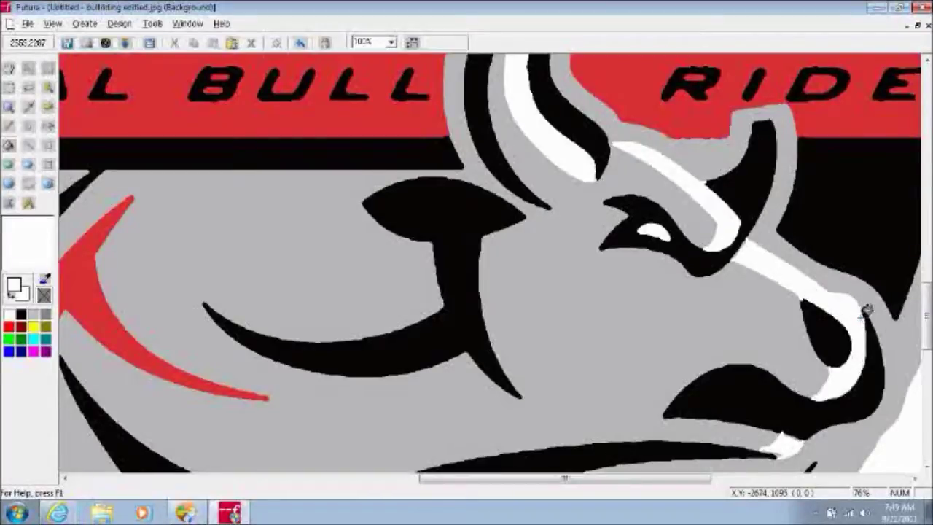
click(782, 448)
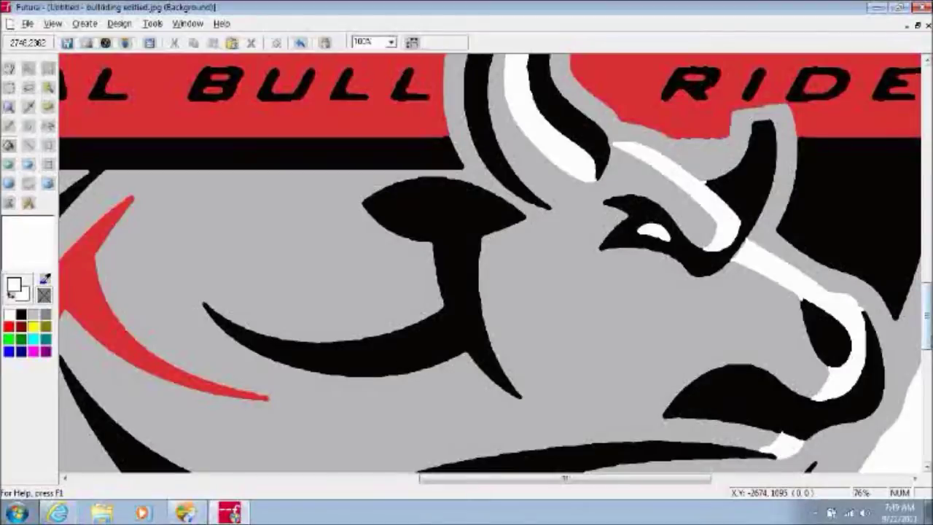
Step: Draw short lines closing the white stripe's gaps and notch, over the eye, and widening its lower end
drag(927, 341, 916, 212)
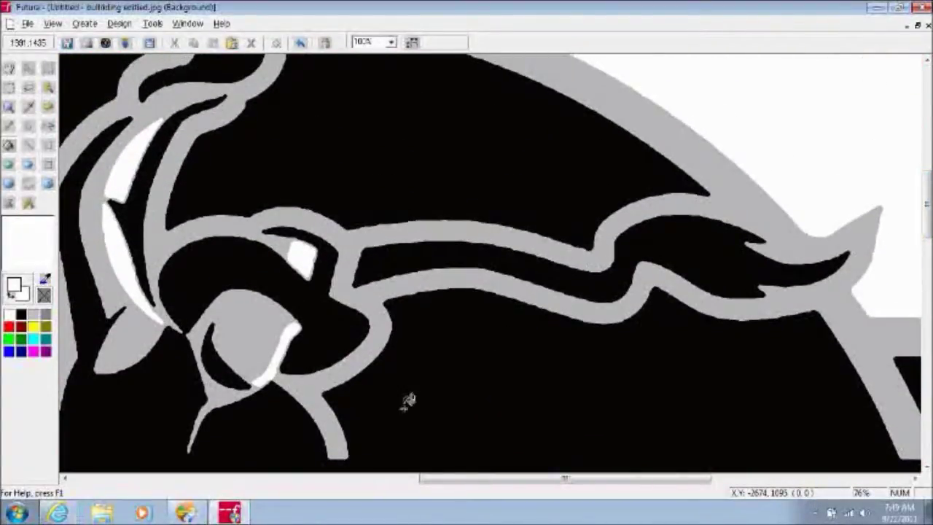
click(28, 145)
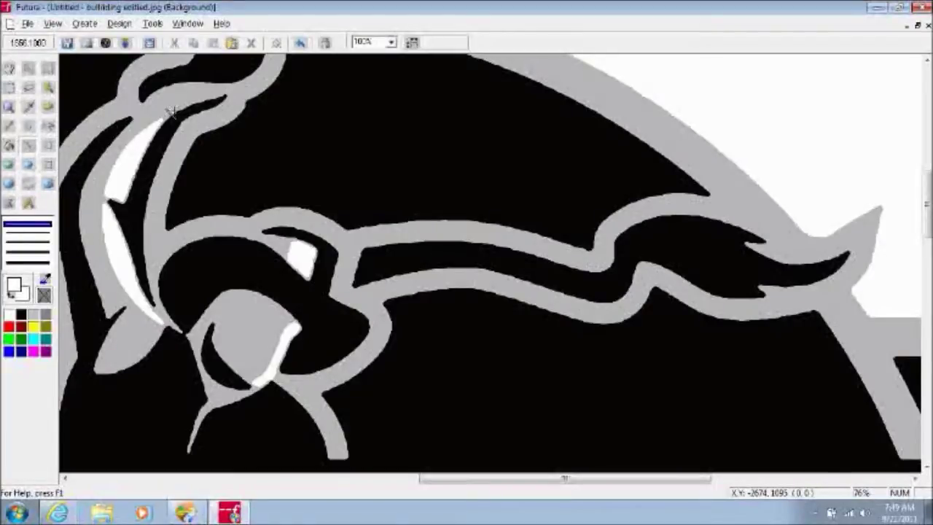
drag(174, 114, 159, 120)
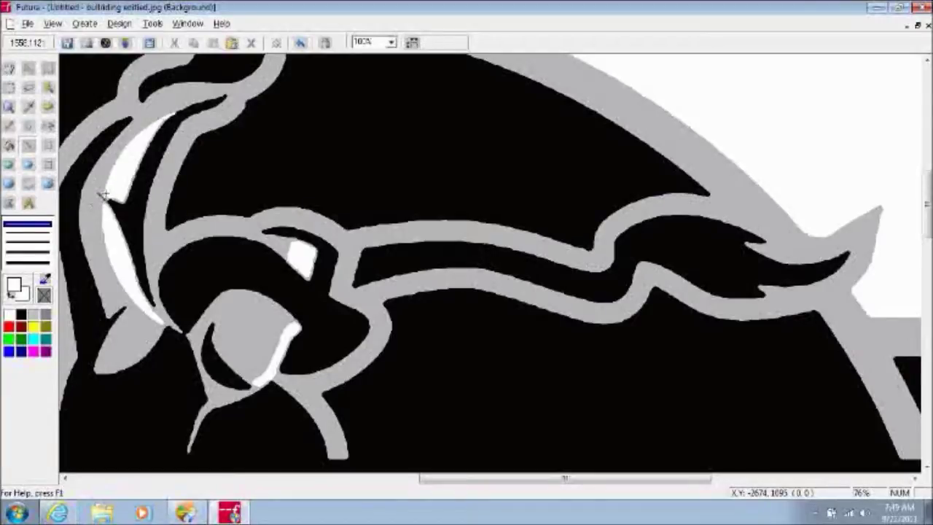
drag(103, 195, 100, 204)
drag(151, 304, 161, 323)
drag(290, 241, 291, 261)
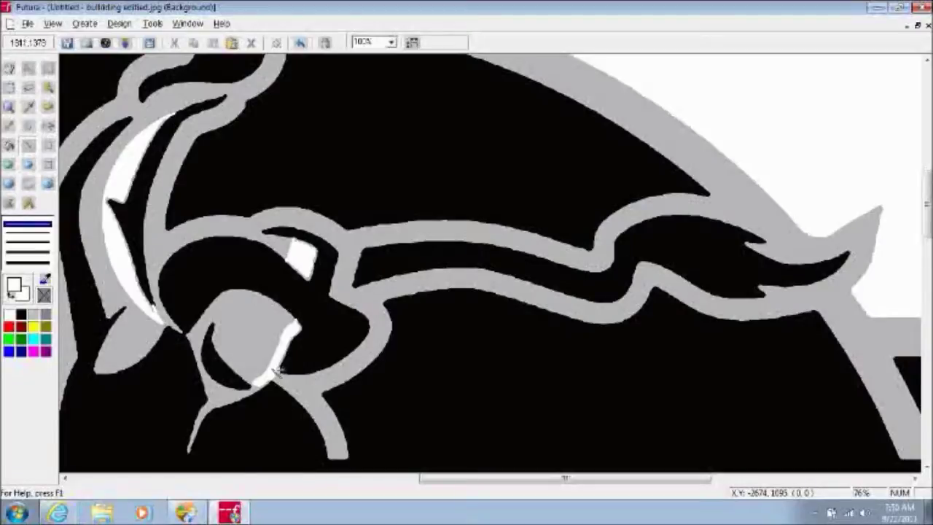
mouse_move(270, 384)
mouse_down()
mouse_move(292, 389)
mouse_move(259, 392)
mouse_up()
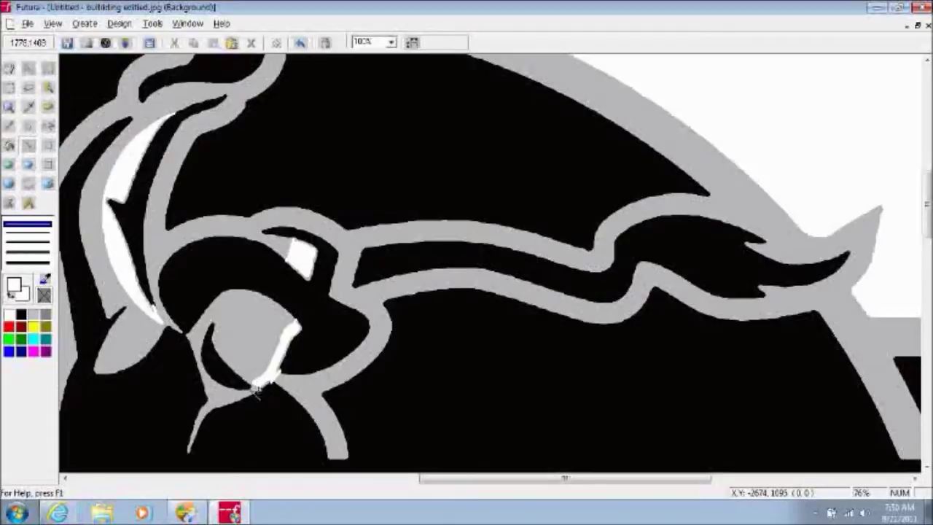
drag(257, 390, 247, 388)
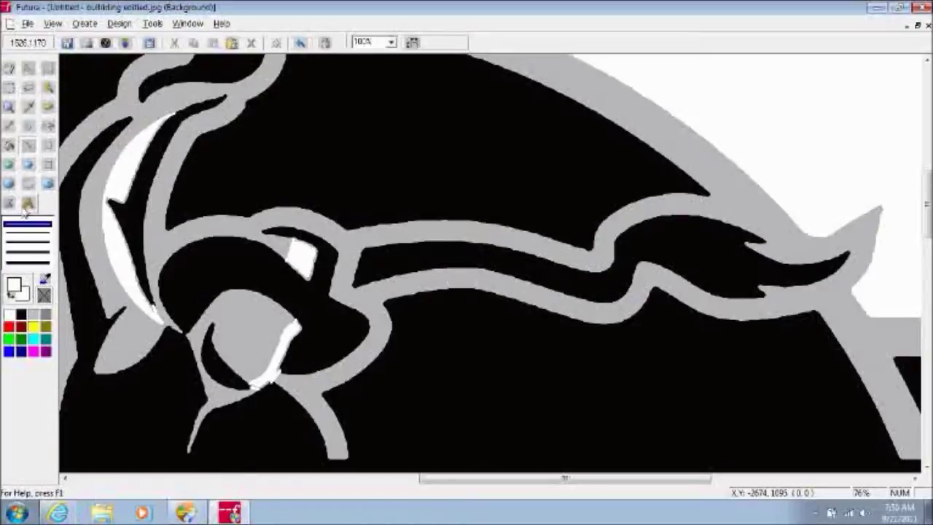
Step: Refill the left stripe, eye patch and lower stripe solid white, then pencil-thicken the stripe's lower tip
click(8, 146)
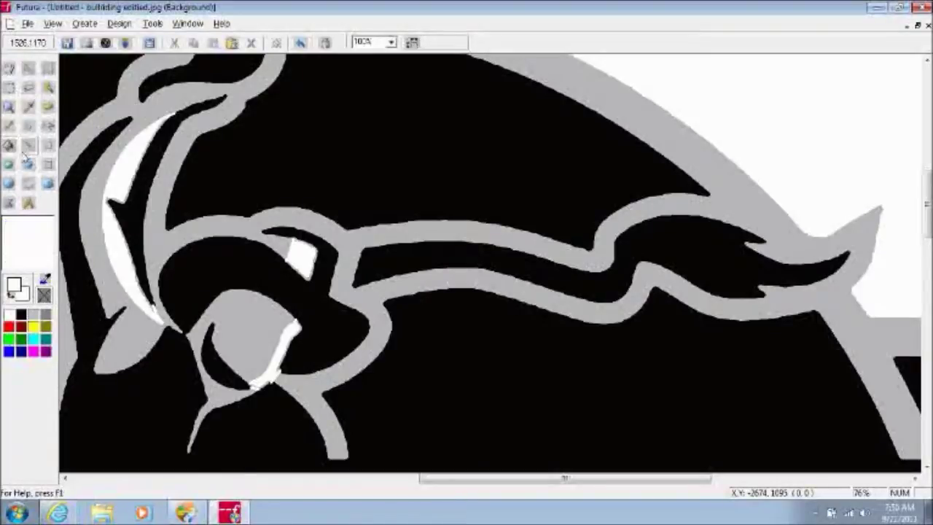
click(111, 192)
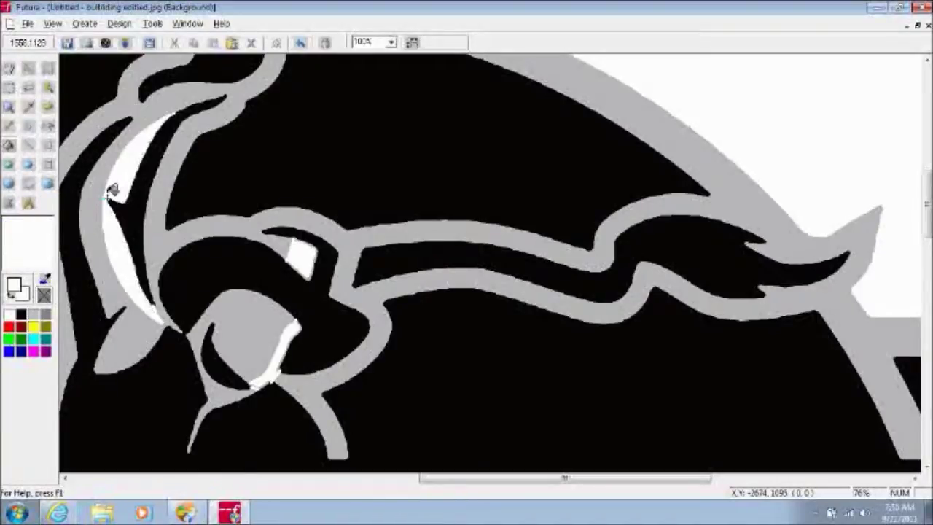
click(297, 247)
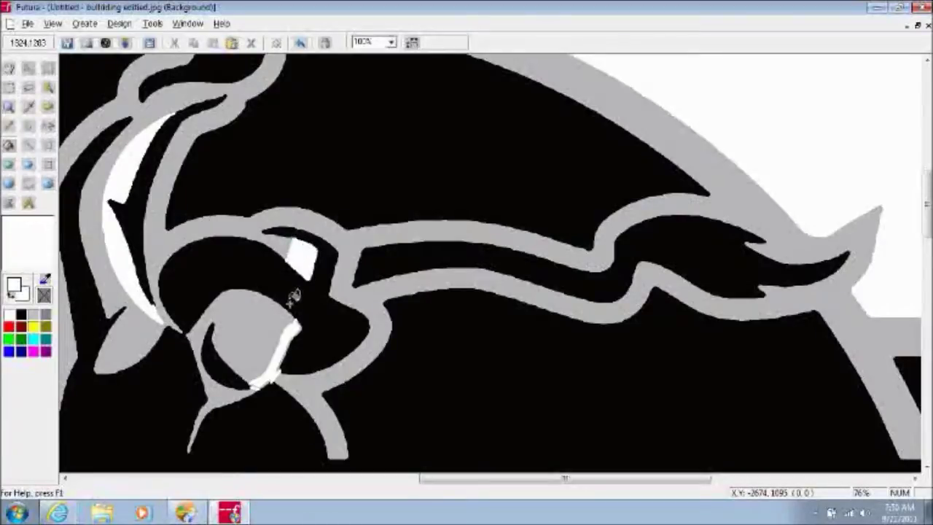
click(297, 320)
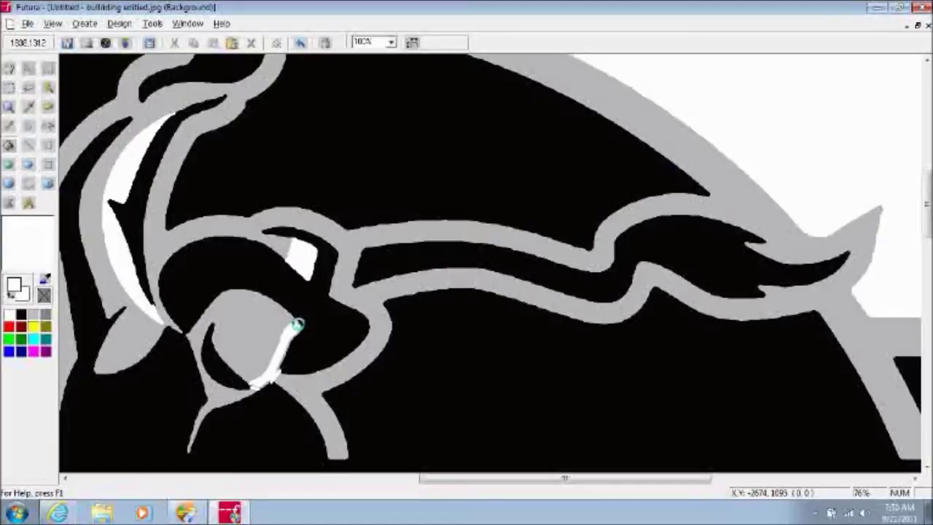
click(302, 316)
click(264, 380)
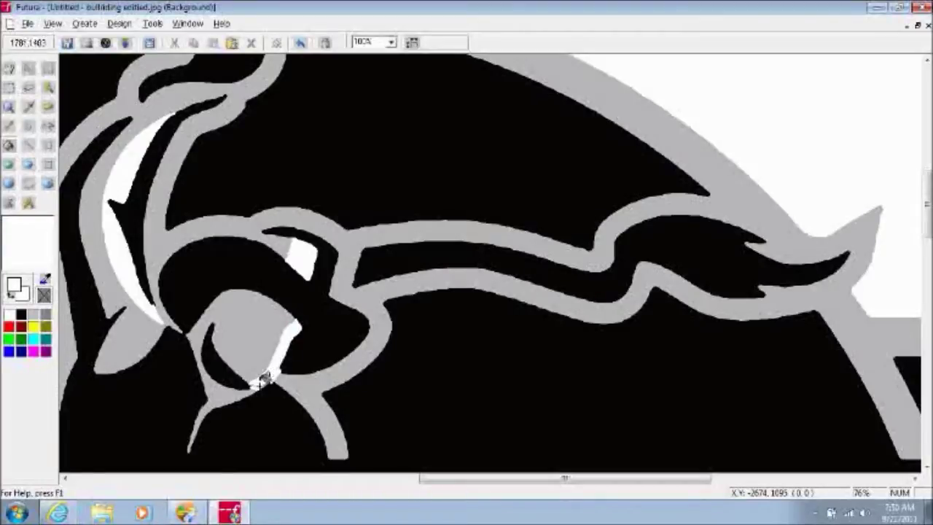
click(265, 378)
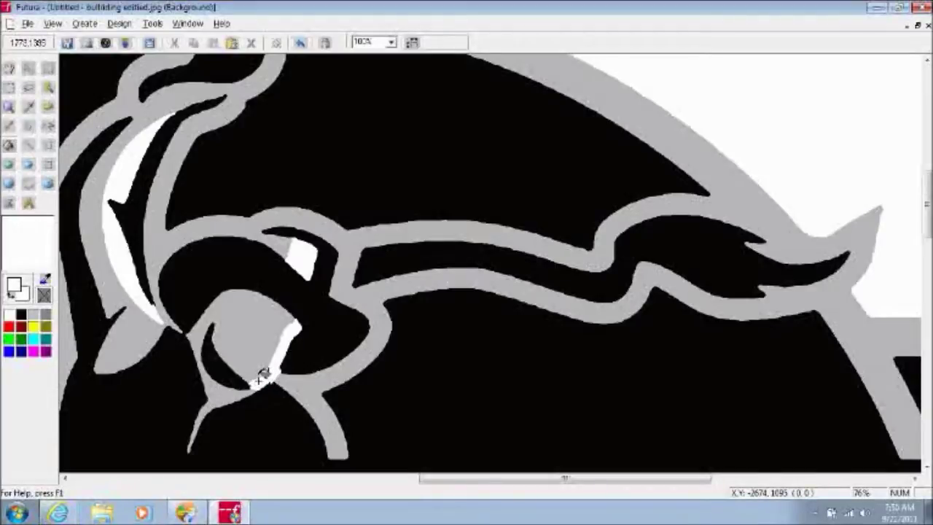
click(9, 125)
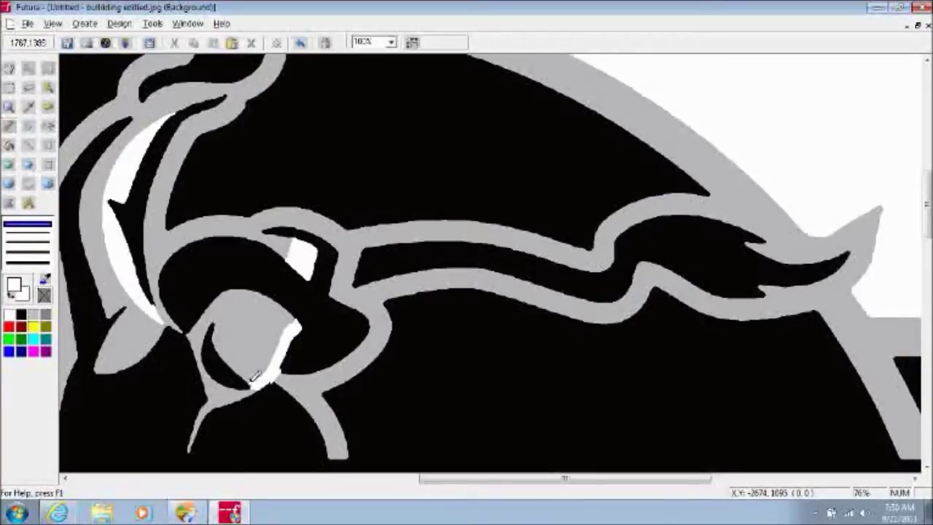
drag(252, 383, 272, 370)
Step: With cyan as the colour, fill the left white stripe, eye patch and lower stripe
click(35, 338)
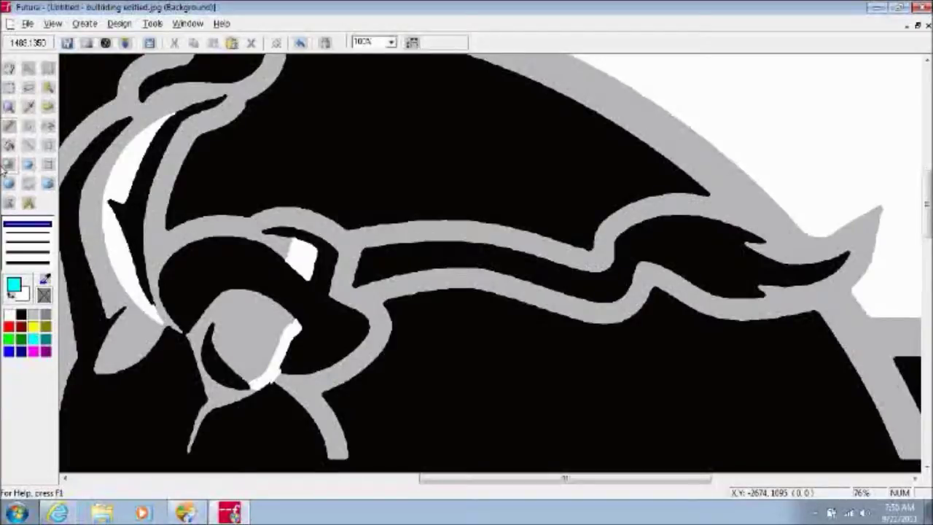
click(10, 146)
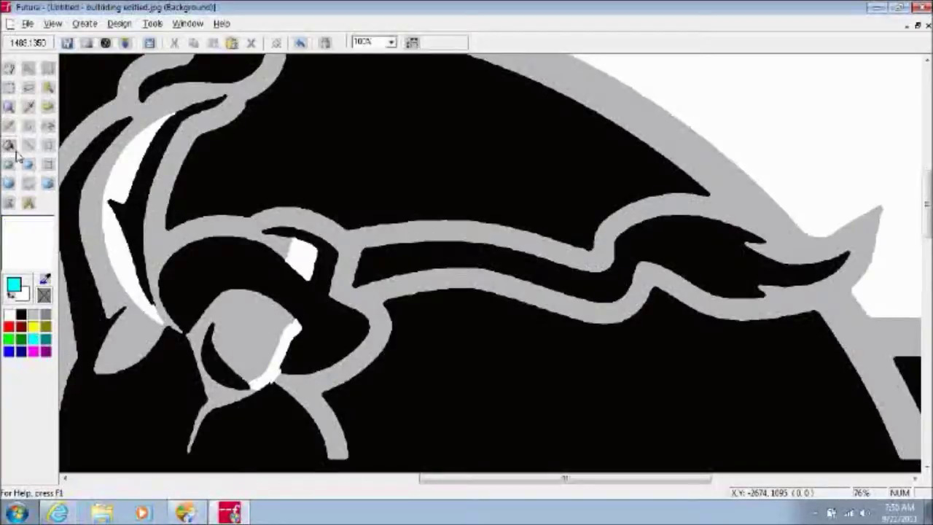
click(127, 153)
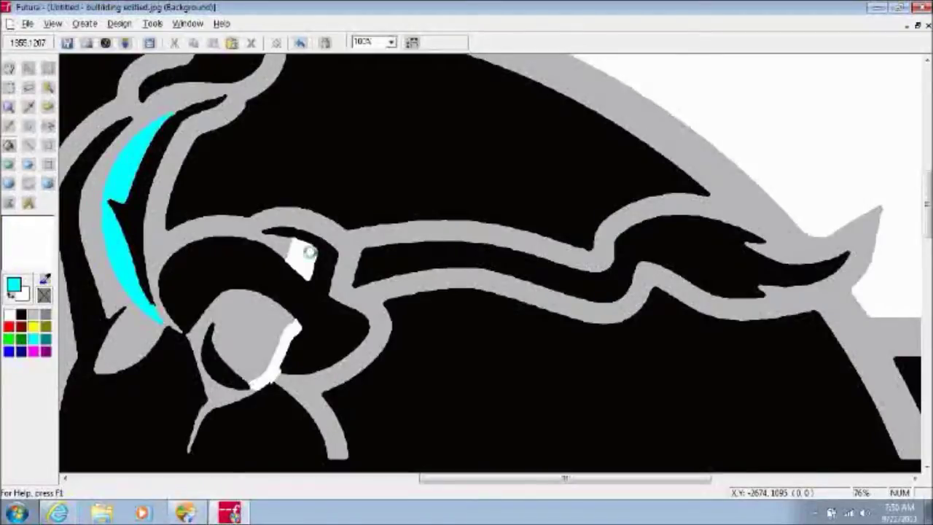
click(310, 251)
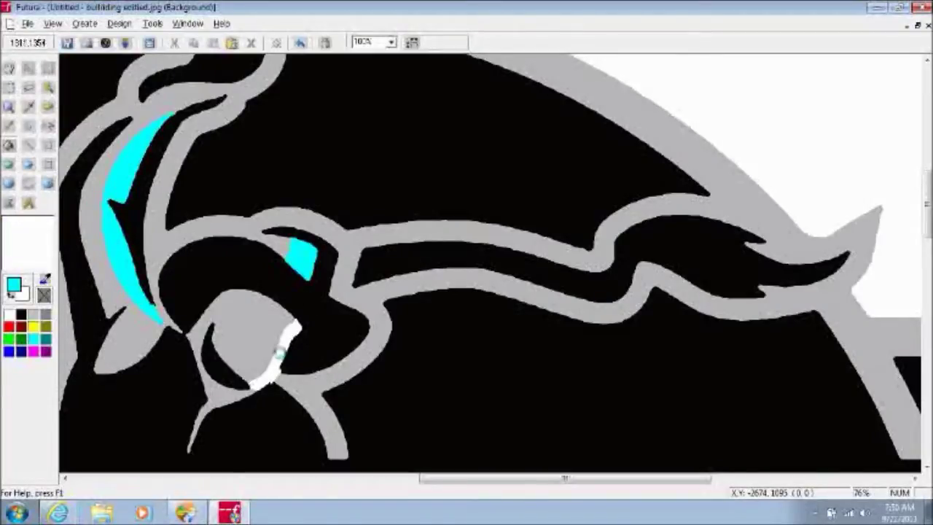
click(279, 353)
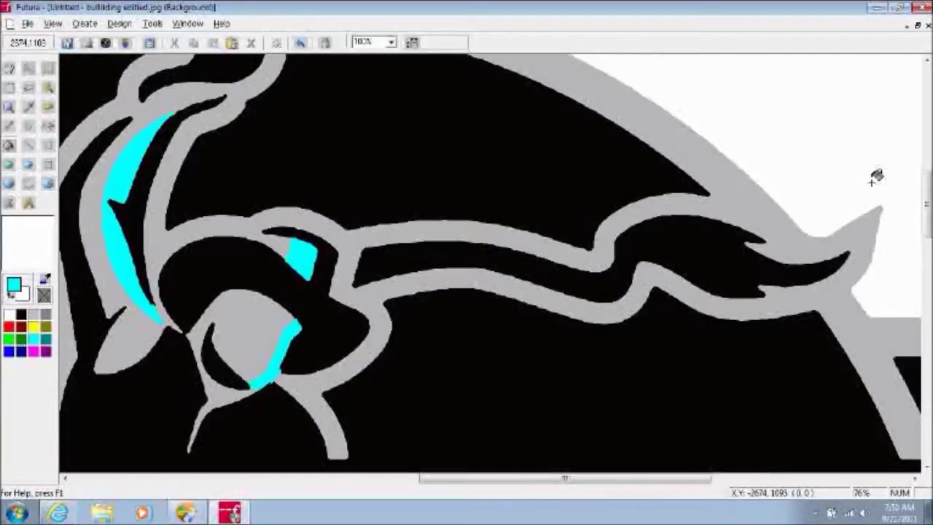
drag(927, 211, 927, 266)
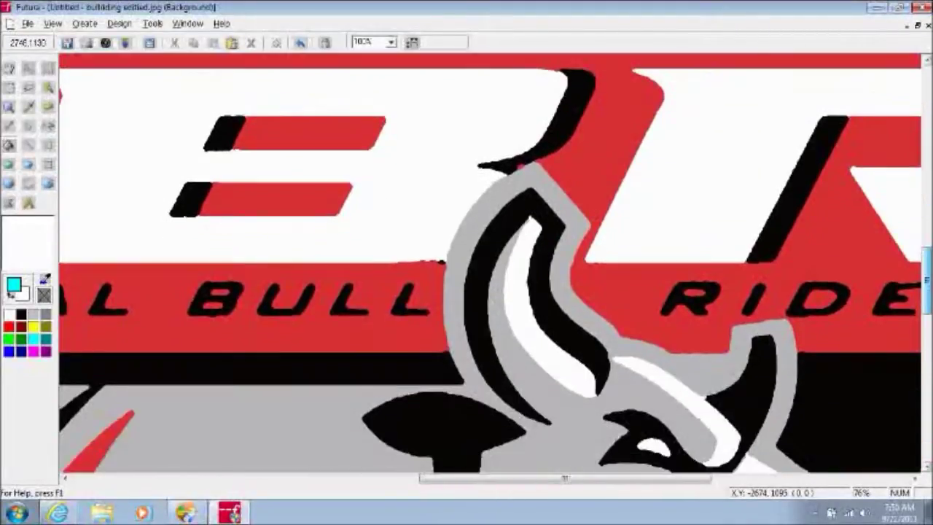
Step: Fill the PBR letters, the bull's horn stripe, head stripe, eye and snout stripe with cyan
click(651, 209)
click(385, 200)
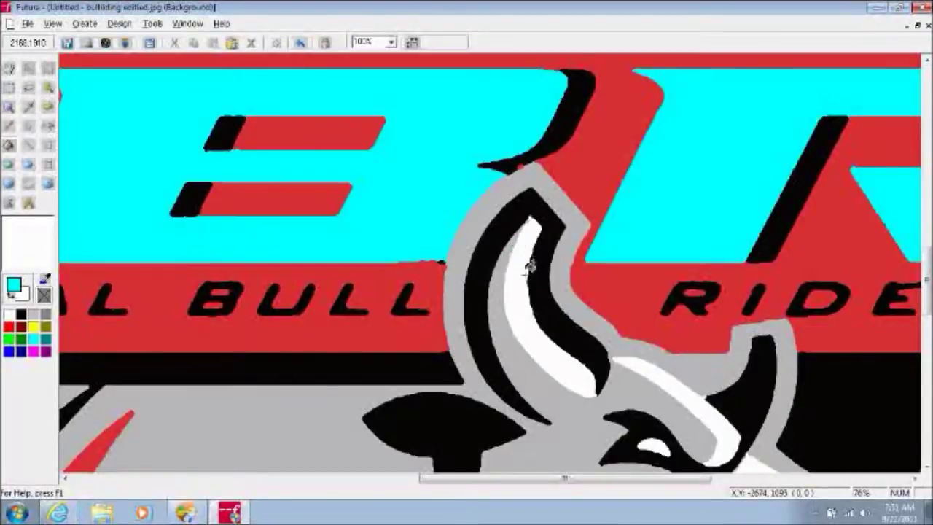
click(548, 297)
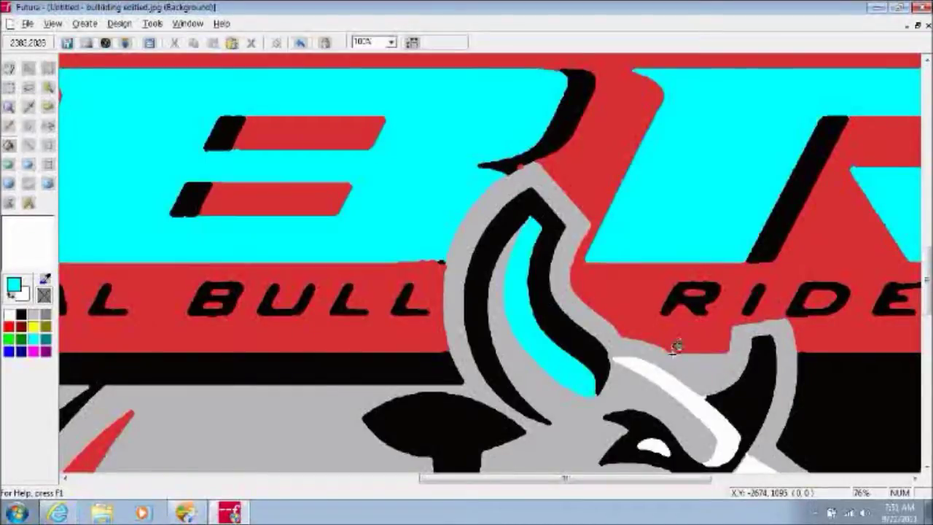
click(688, 391)
click(653, 443)
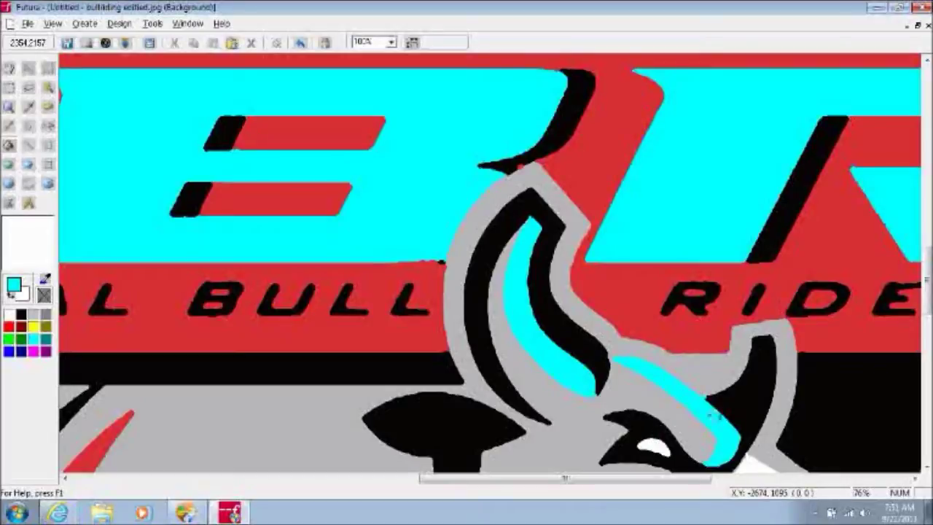
scroll(926, 335, down, 3)
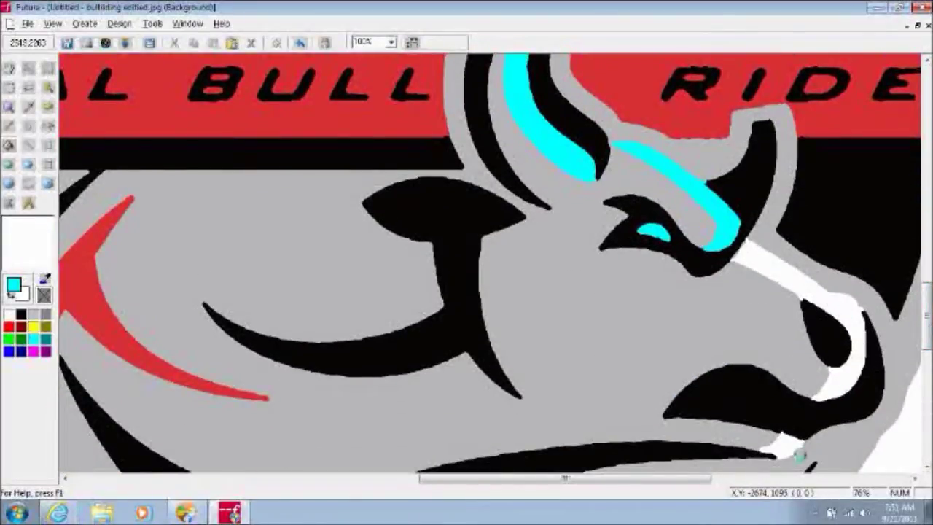
click(794, 435)
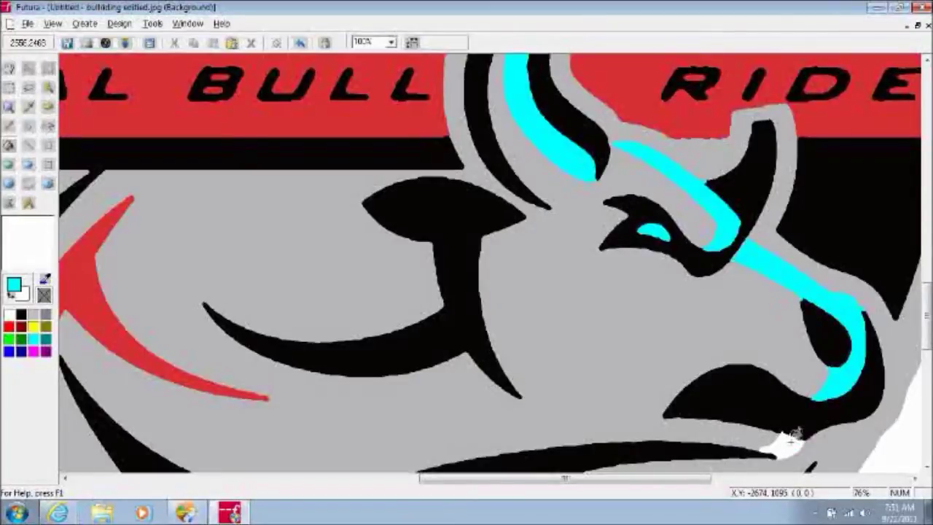
Step: Fill the white band below the red stripe cyan, undo an accidental black-area fill, and zoom out to the whole logo
drag(701, 478, 502, 482)
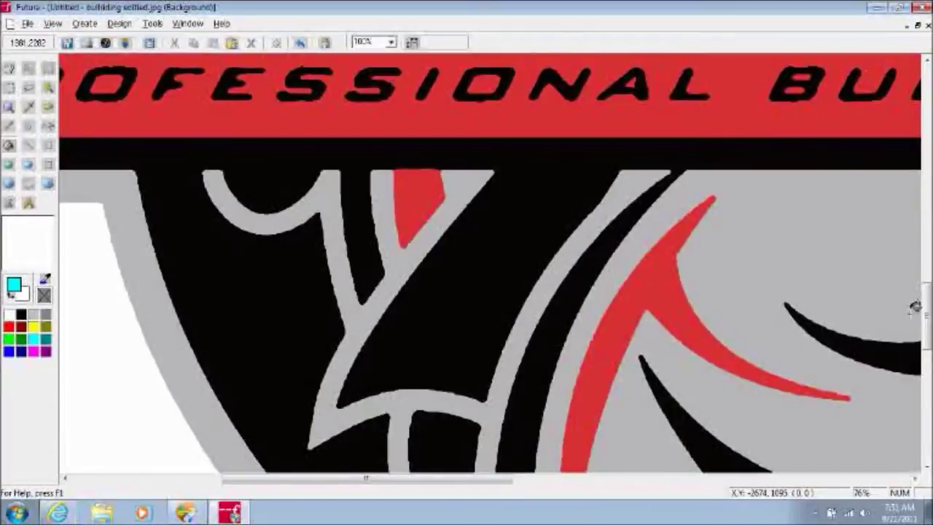
scroll(911, 299, down, 5)
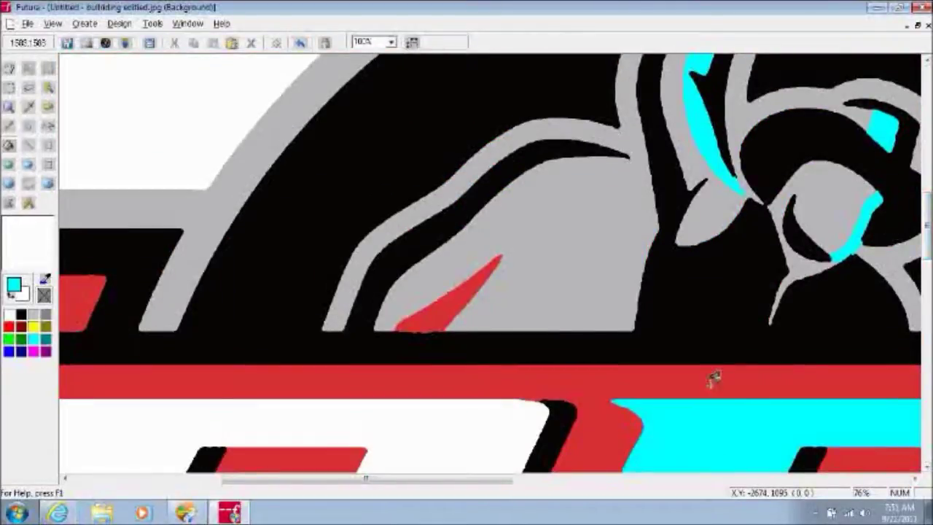
click(504, 434)
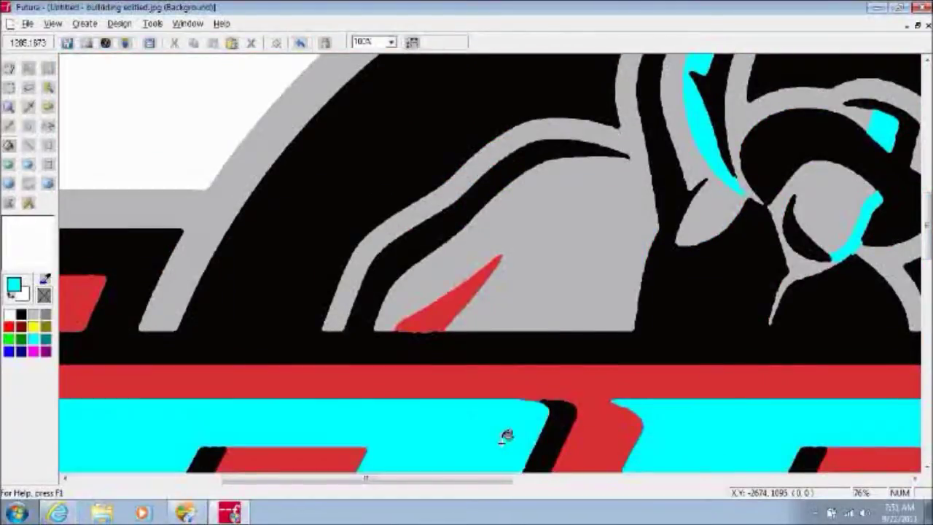
click(387, 196)
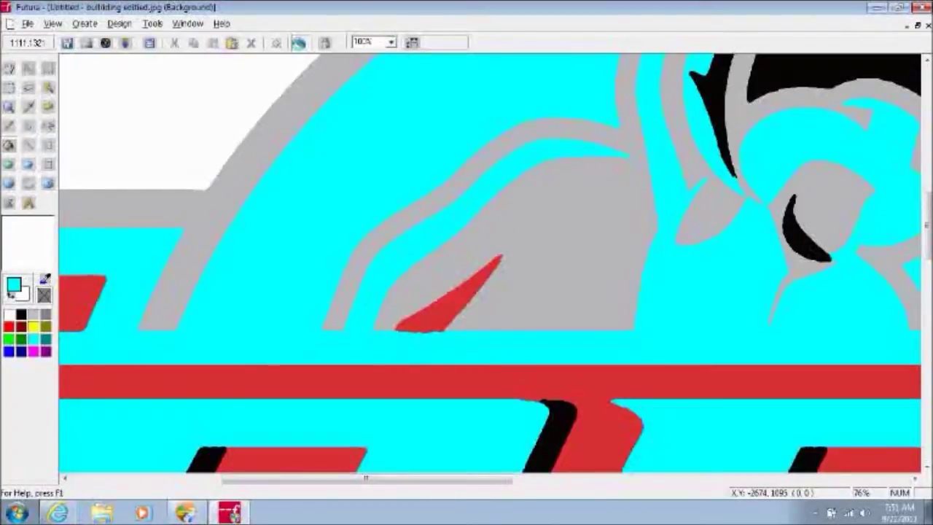
click(299, 43)
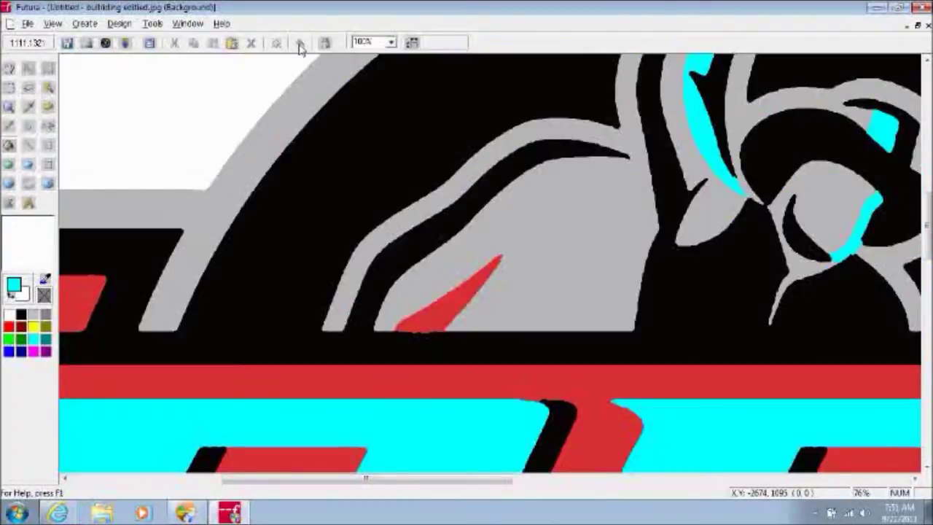
click(391, 42)
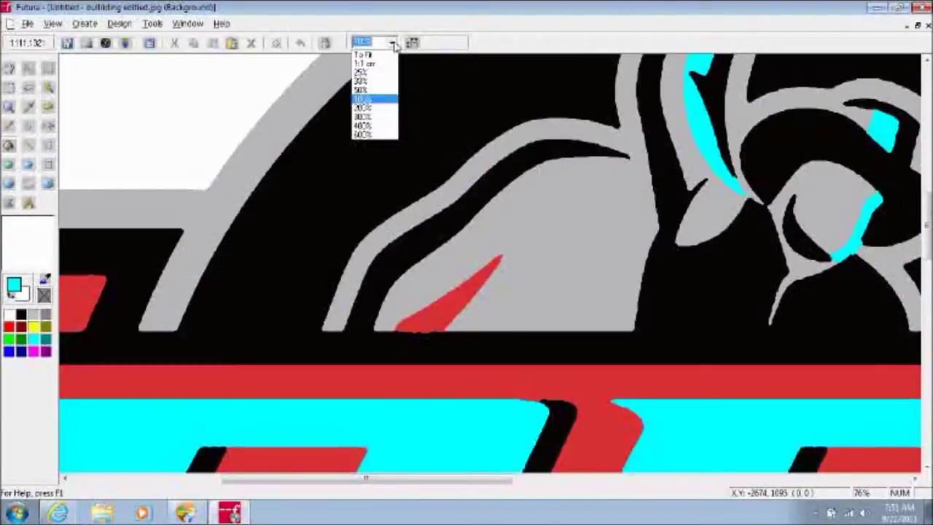
click(379, 80)
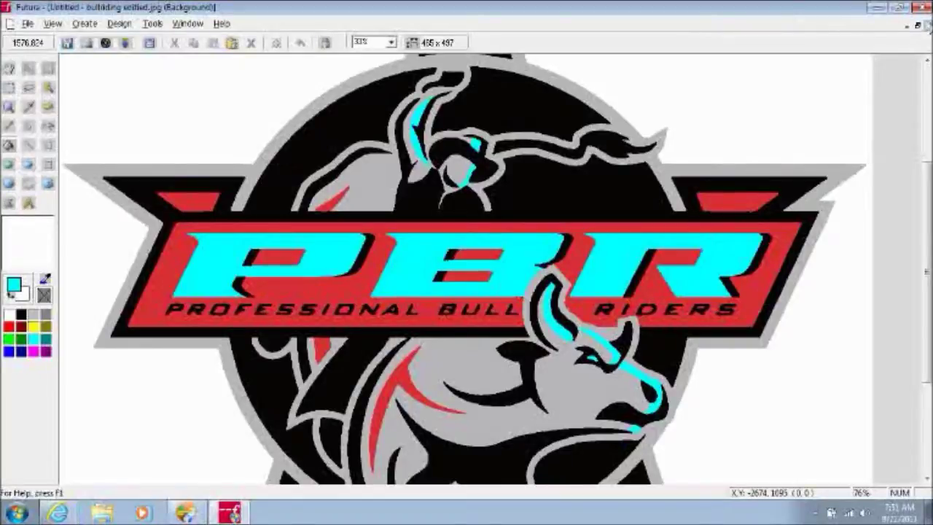
Step: Exit the image editor saving the logo as bitmap 'building edited', then close the design
click(926, 26)
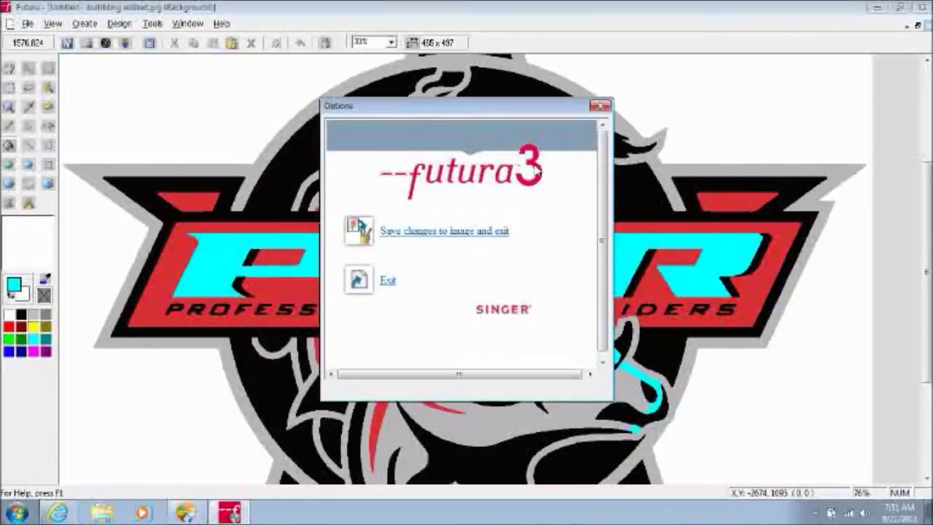
click(455, 233)
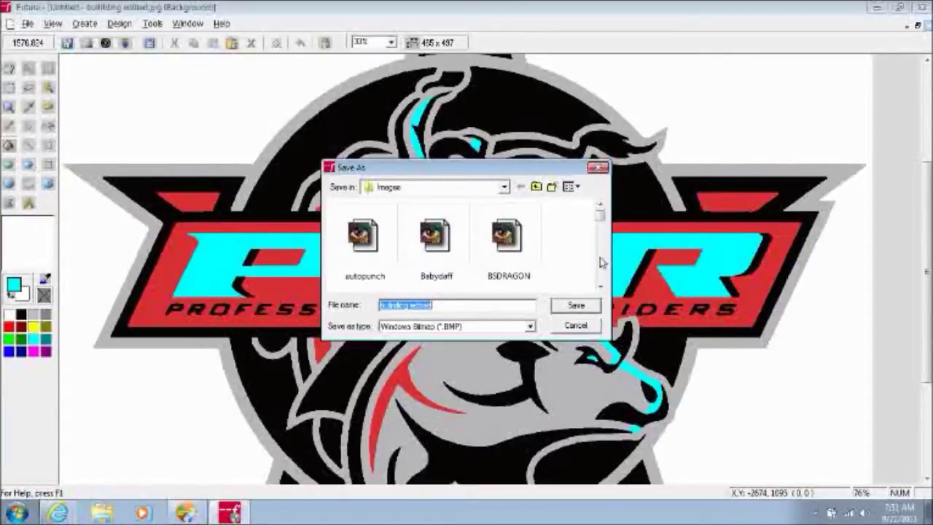
click(583, 307)
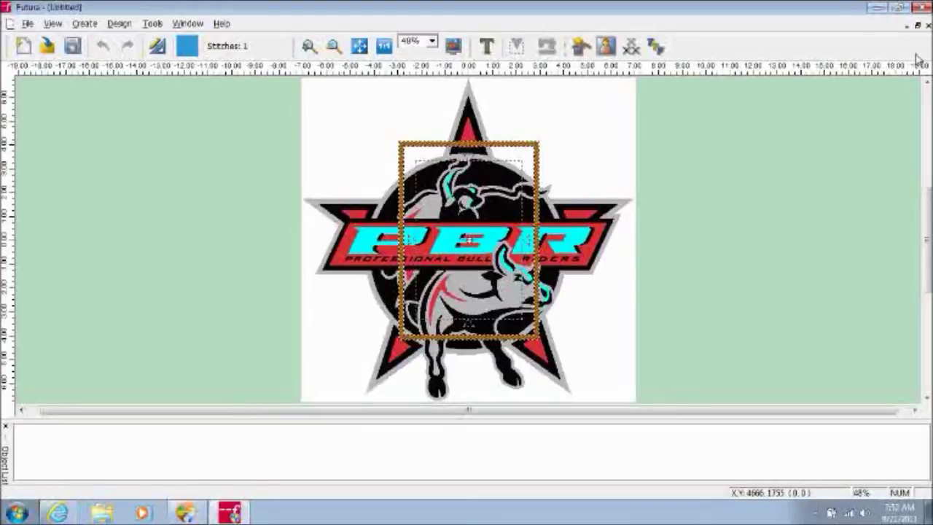
click(926, 24)
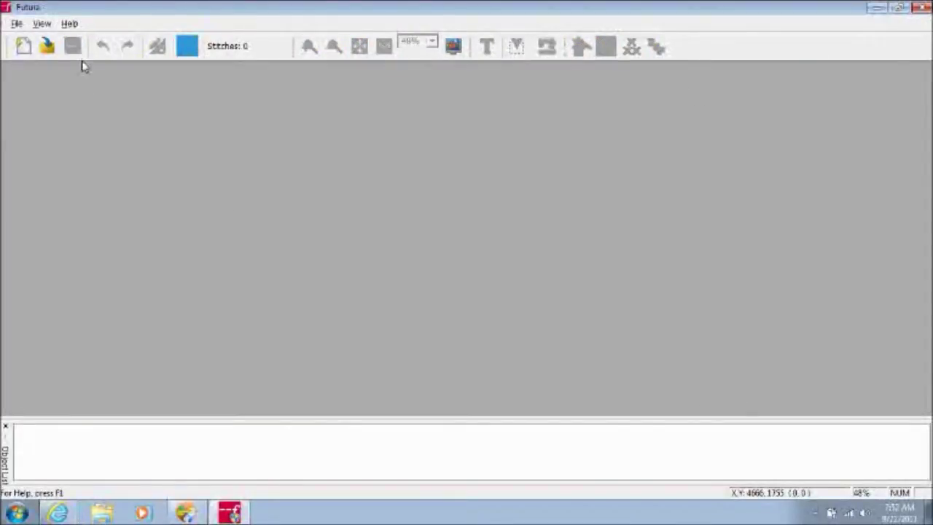
Step: Start a new blank design and launch the Autopunch Wizard, going on to browse for the artwork
click(22, 46)
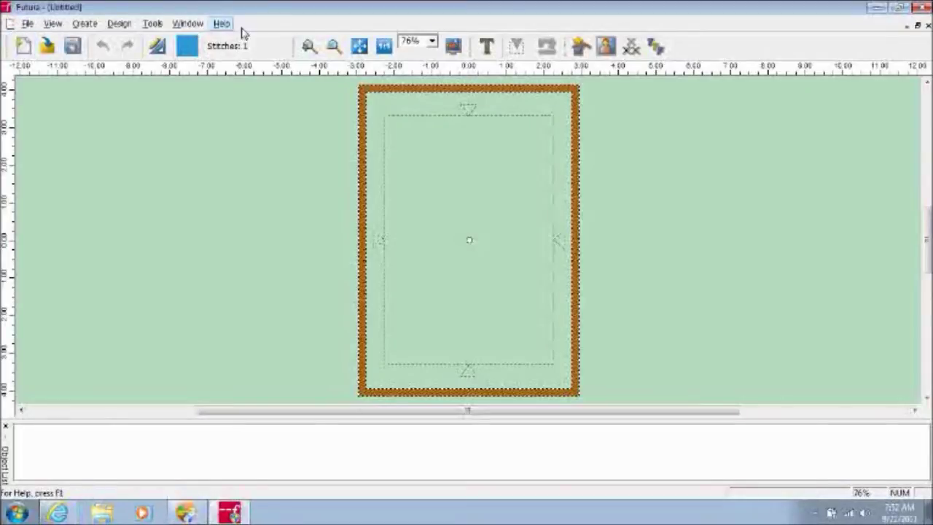
click(579, 47)
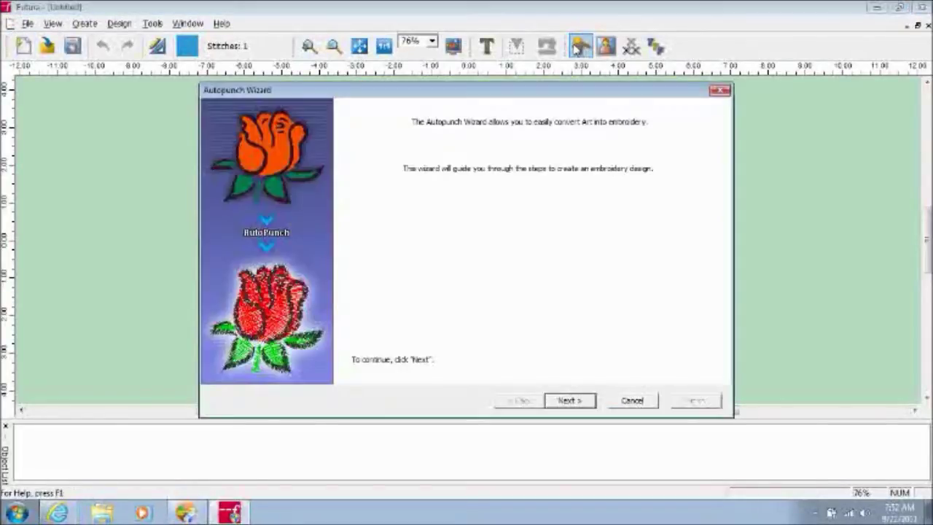
click(570, 401)
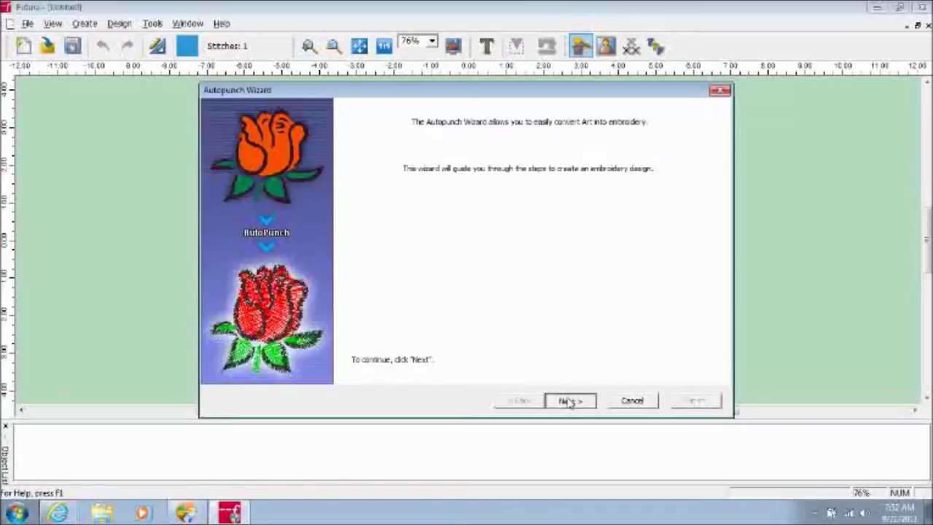
click(511, 335)
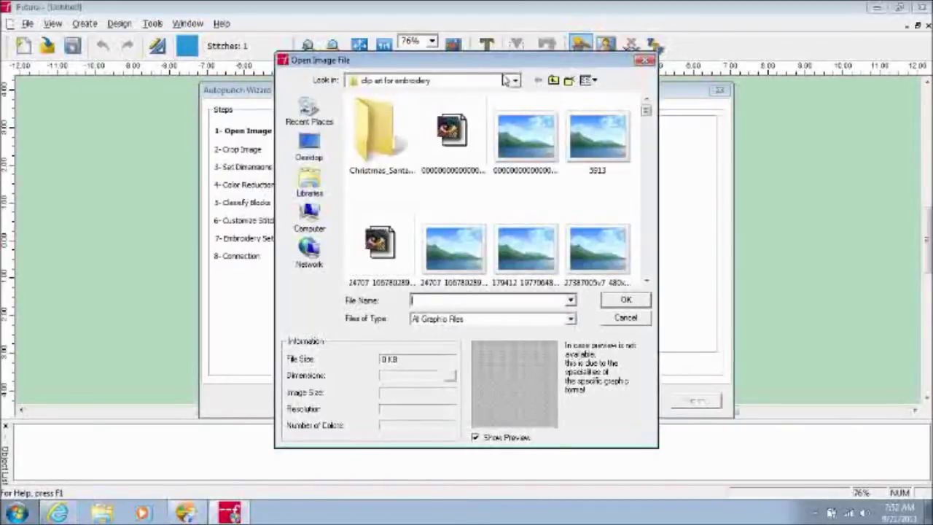
Step: Navigate to the C:\FUTURA 3\Images folder in the Open Image File dialog
click(517, 85)
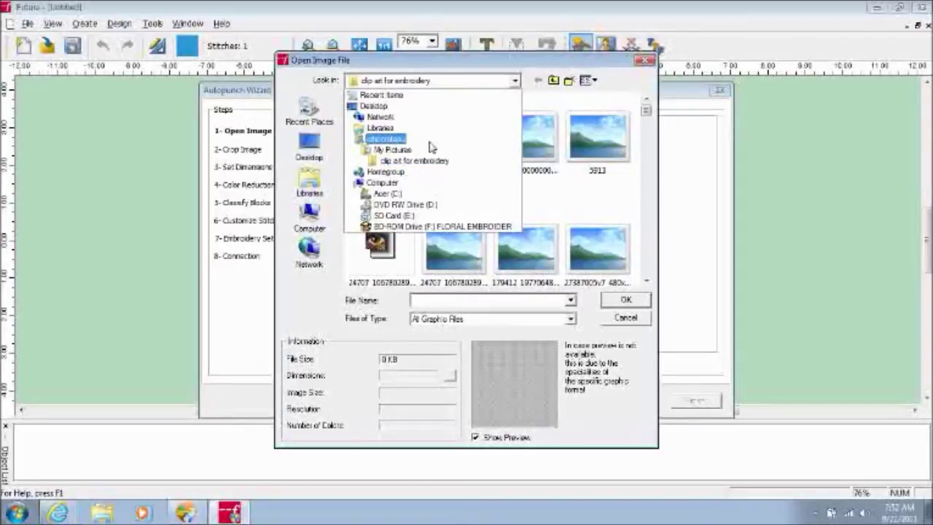
click(395, 194)
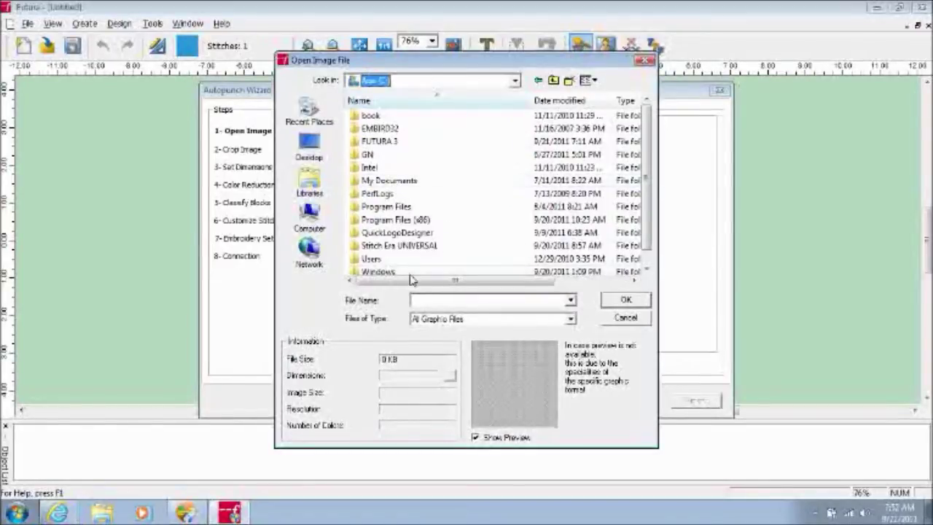
click(384, 146)
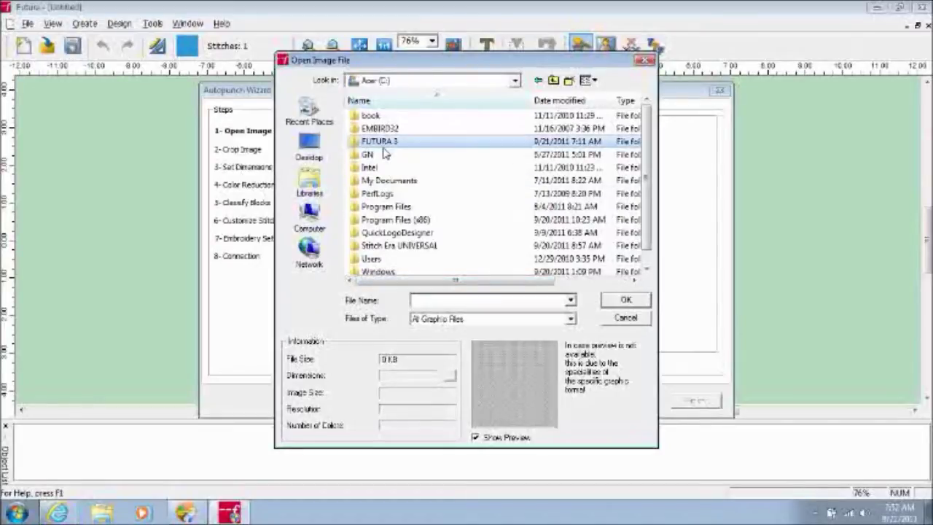
double_click(384, 146)
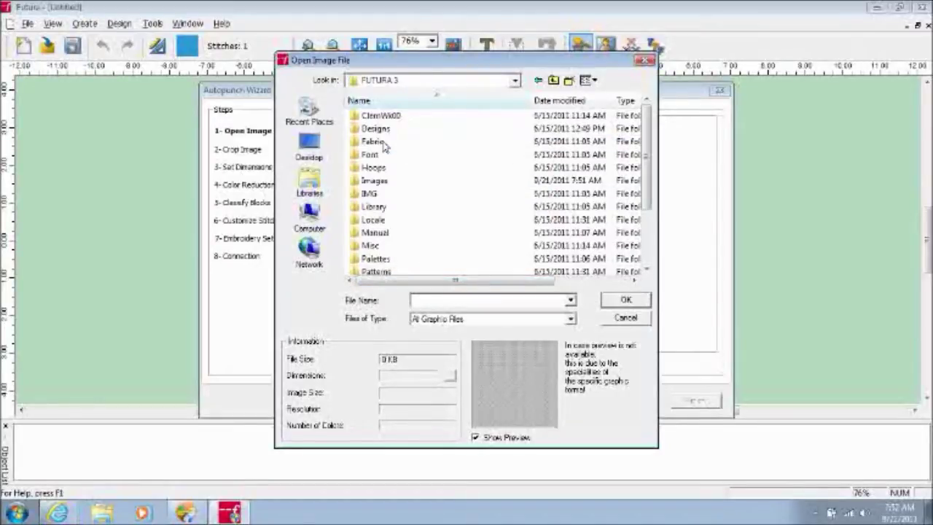
click(400, 185)
click(400, 185)
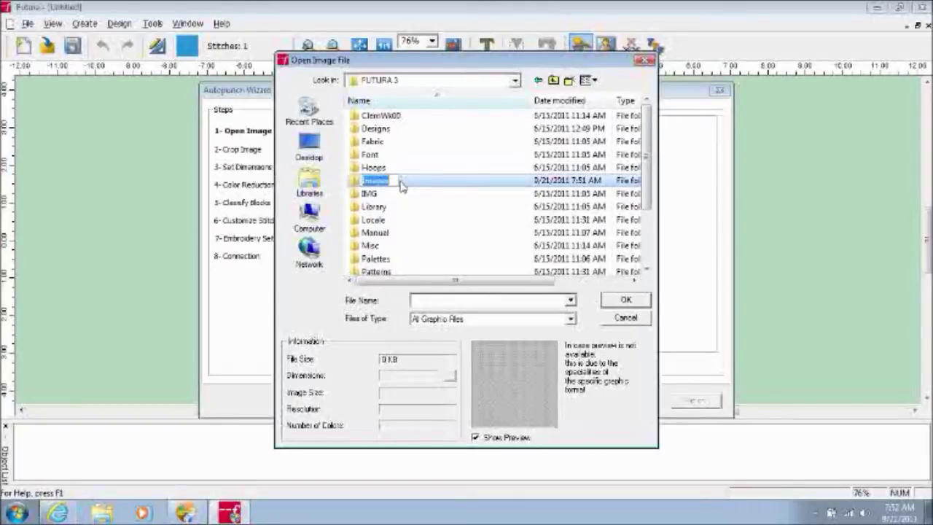
click(355, 187)
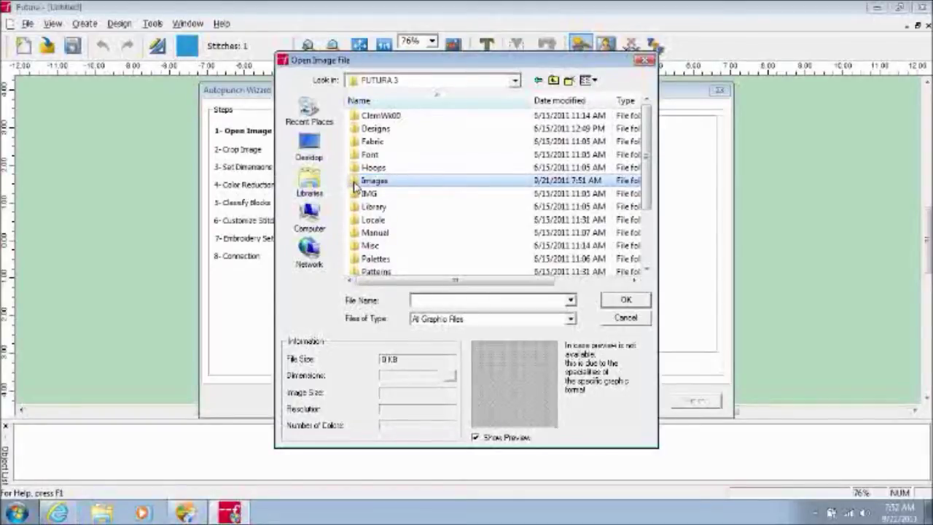
double_click(361, 183)
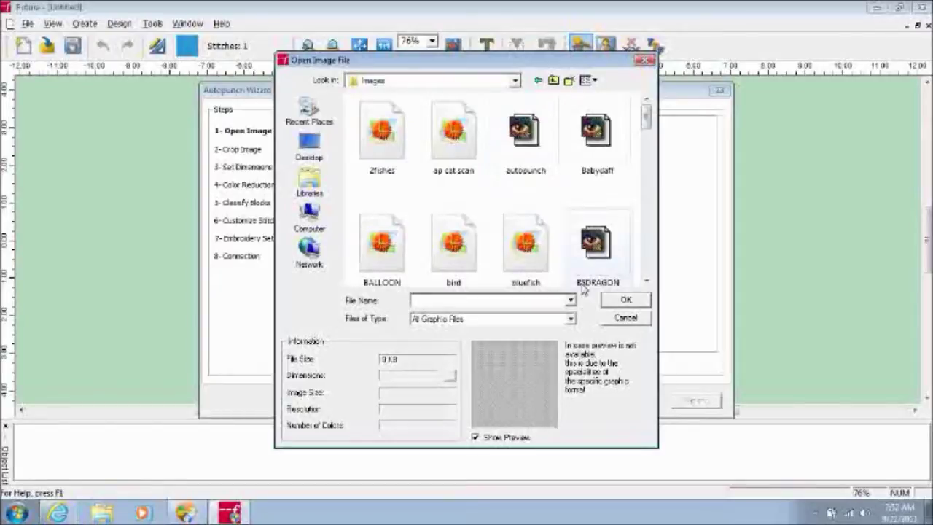
Step: Filter to Windows Bitmap files and load the edited PBR logo 'building edited'
click(570, 319)
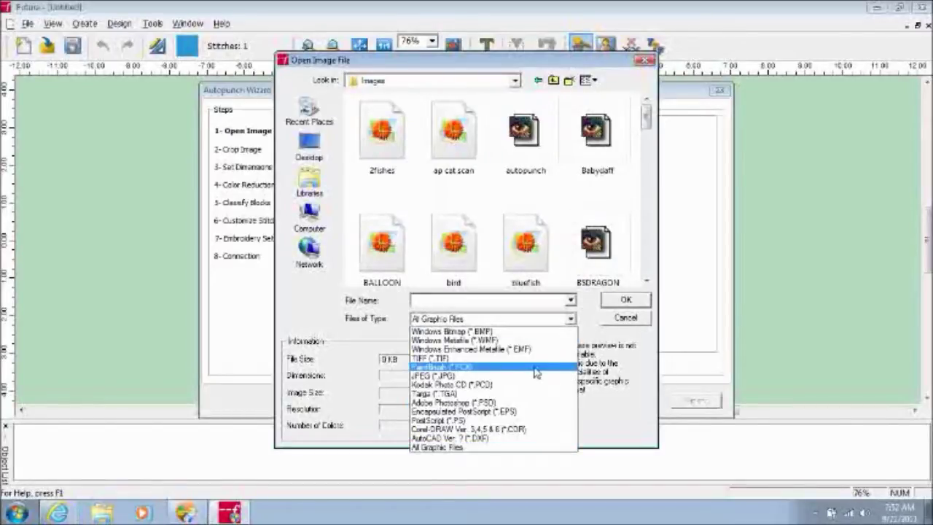
click(502, 332)
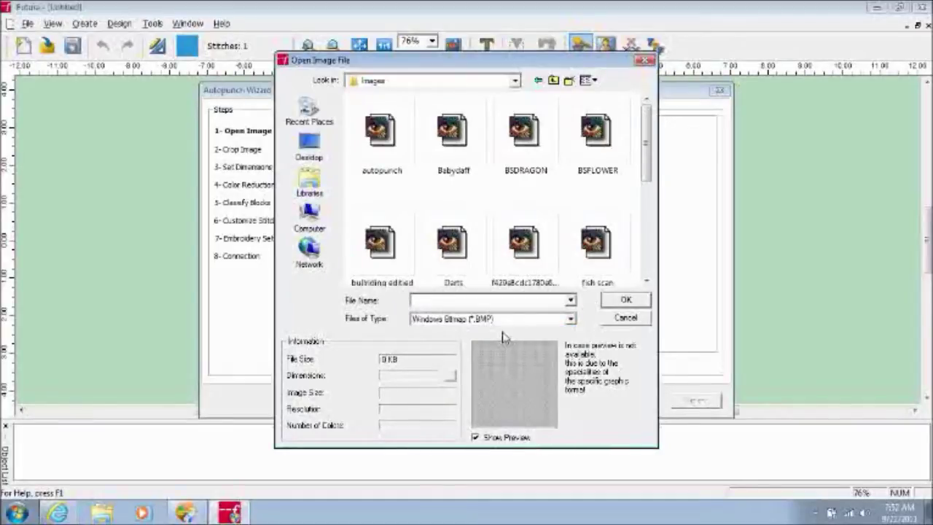
mouse_move(379, 246)
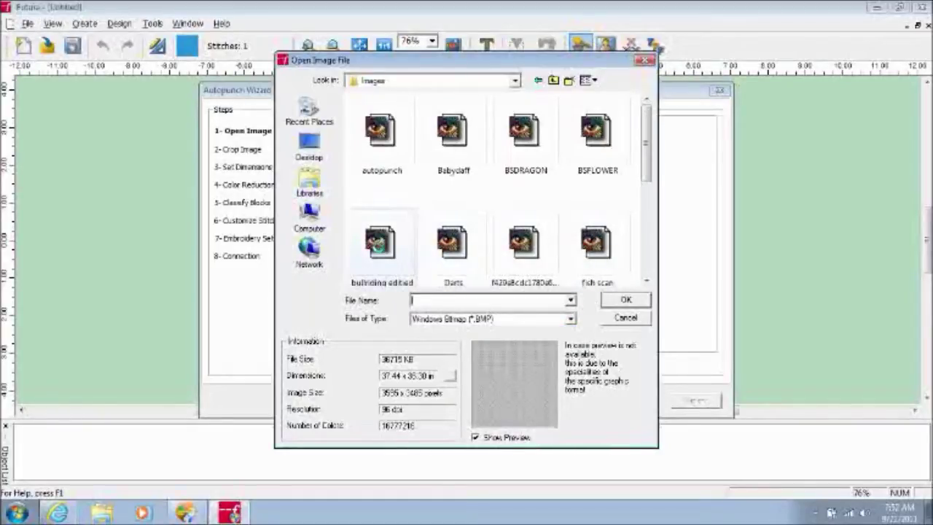
click(379, 247)
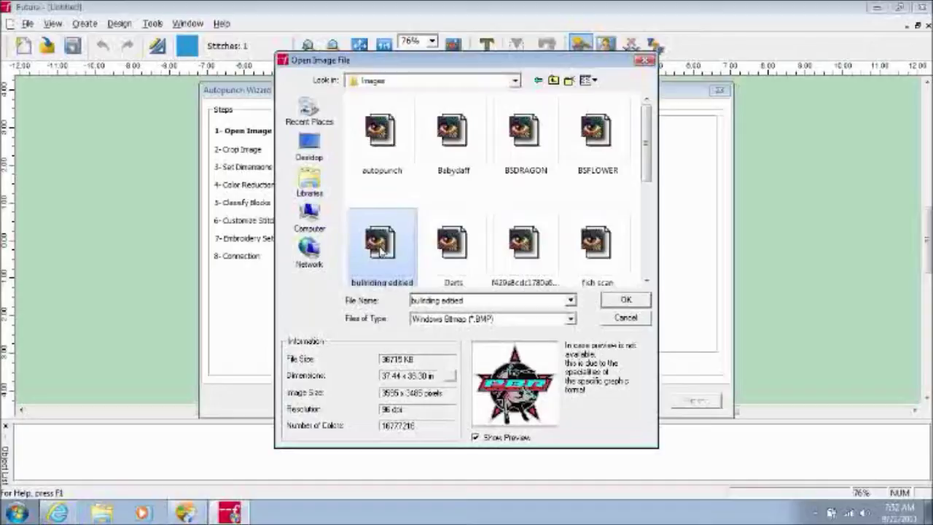
click(609, 301)
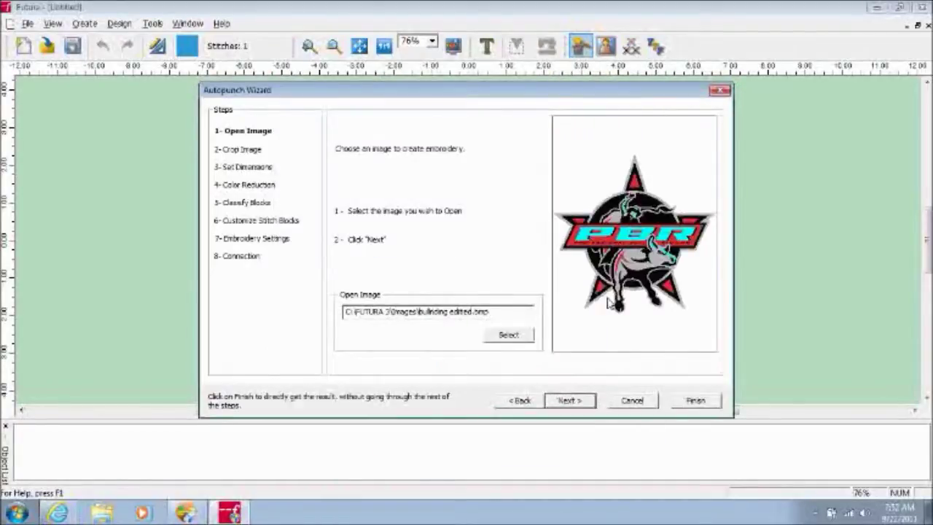
Step: Keep the logo uncropped and size it in inches with width 4.5 (4.5 × 4.36)
click(569, 402)
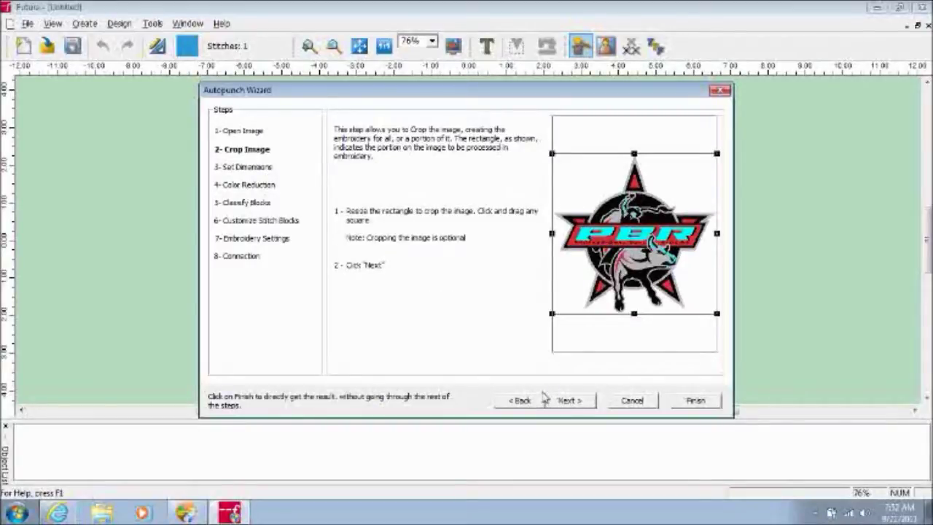
click(566, 402)
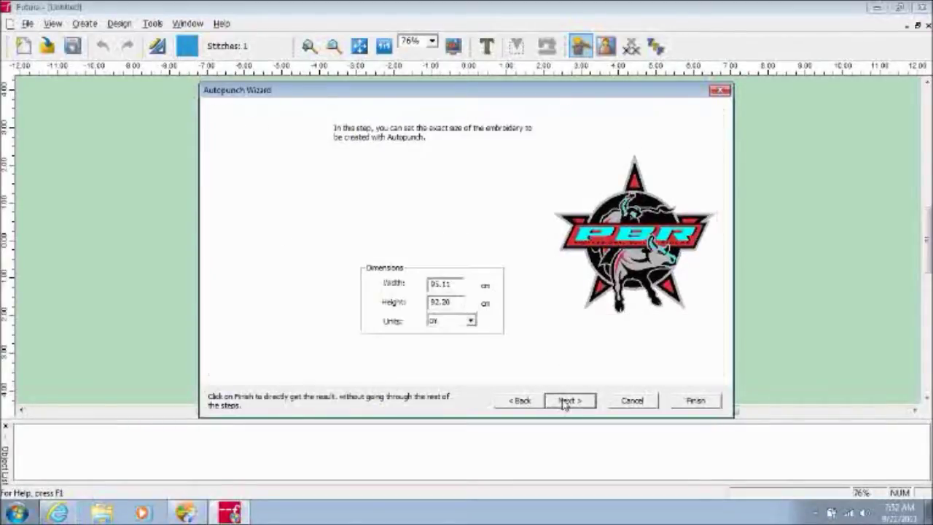
click(472, 319)
click(463, 343)
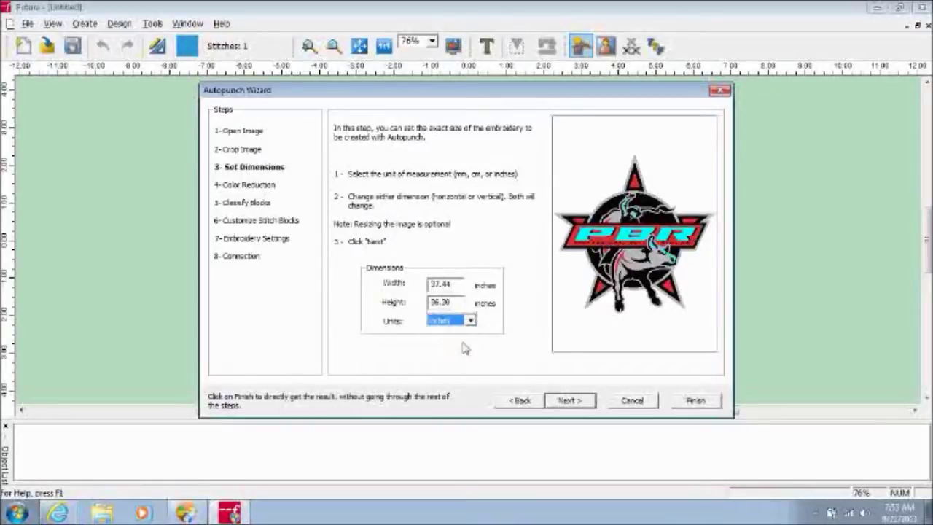
click(453, 284)
key(BackSpace)
key(BackSpace)
key(BackSpace)
key(BackSpace)
key(BackSpace)
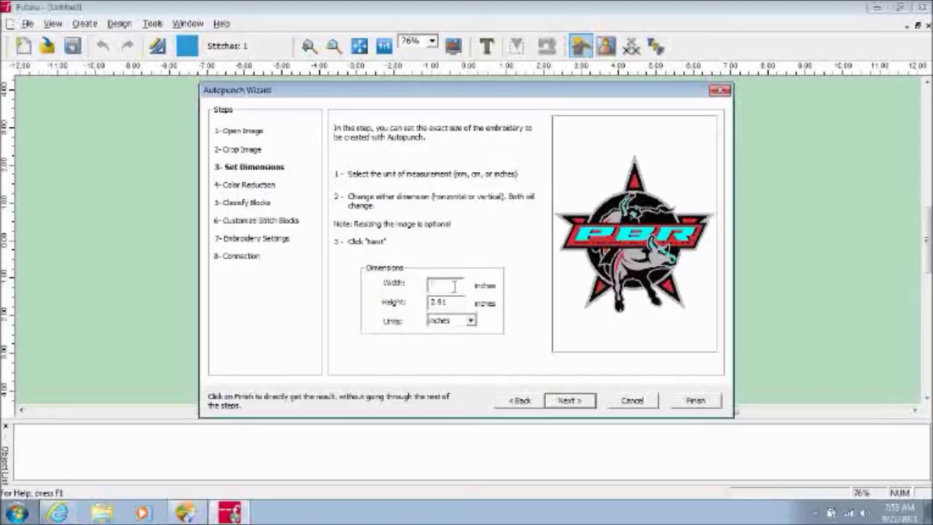
text(4.5)
Step: Reduce the logo to 5 suggested thread colours and pass Classify Blocks at the 9.0 mm column width
click(569, 400)
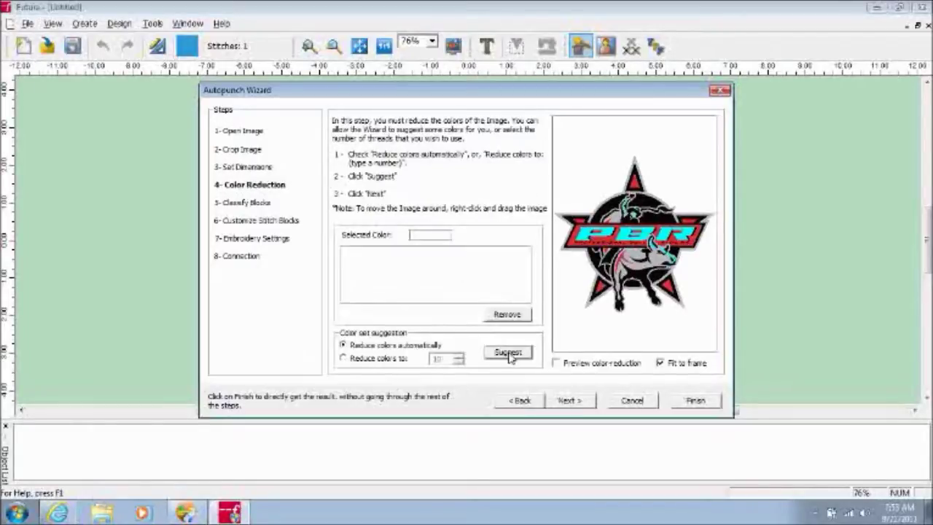
click(344, 359)
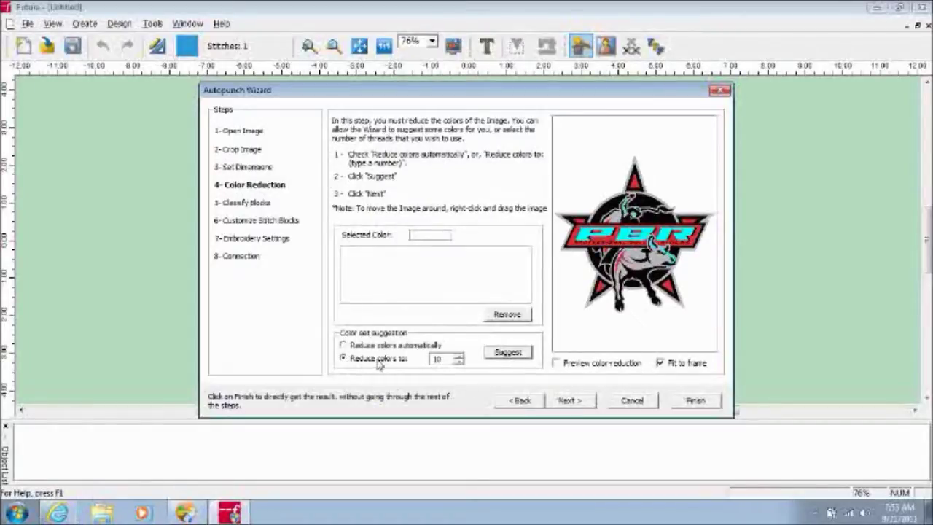
click(457, 362)
click(458, 362)
click(457, 361)
click(457, 362)
click(457, 361)
click(507, 352)
click(569, 401)
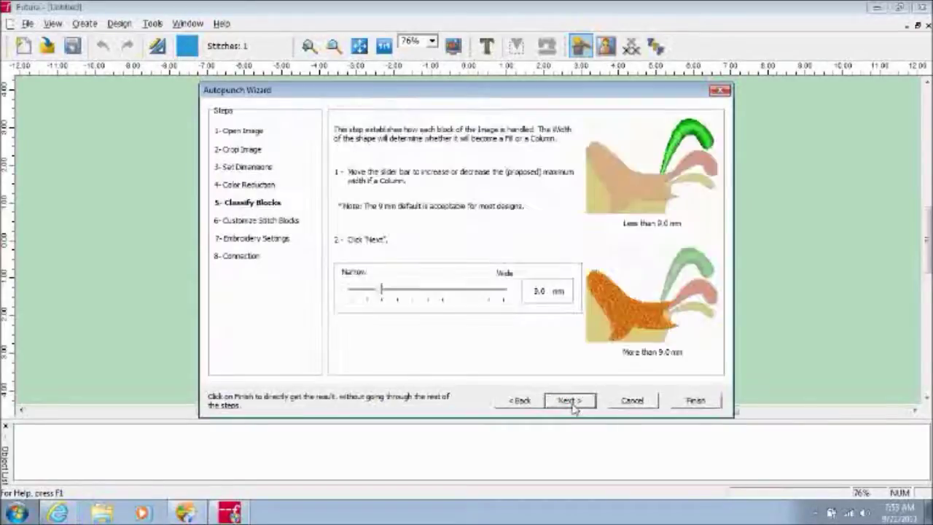
click(572, 408)
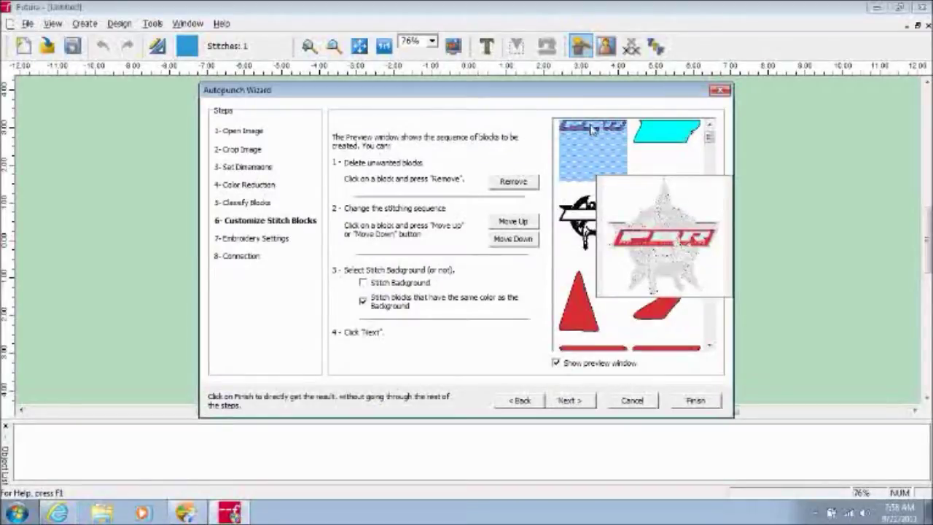
Step: Review each stitch block's settings and change the red triangle block to a fill stitch
click(571, 404)
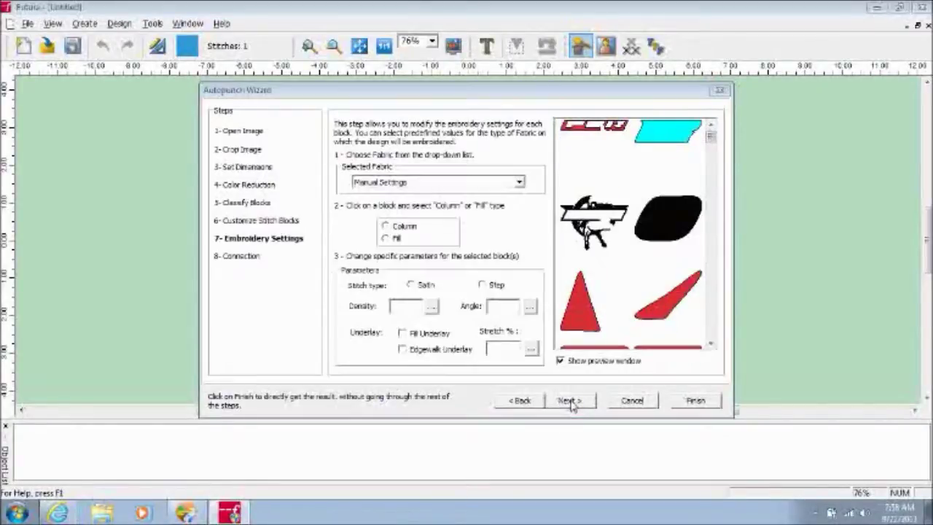
click(584, 133)
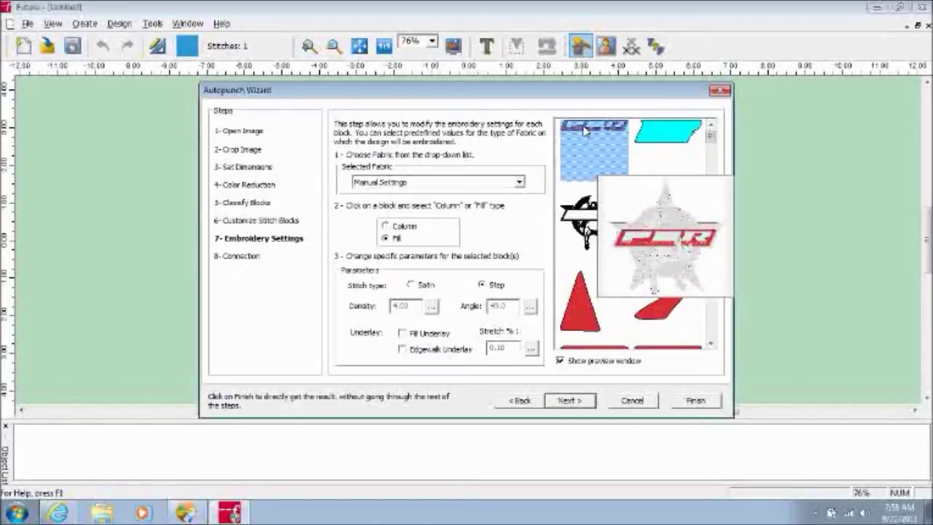
click(660, 134)
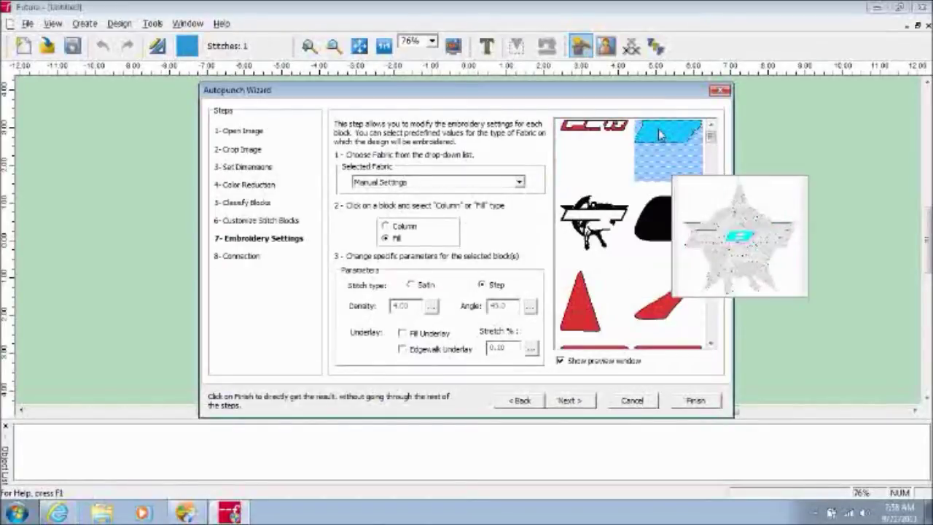
click(591, 222)
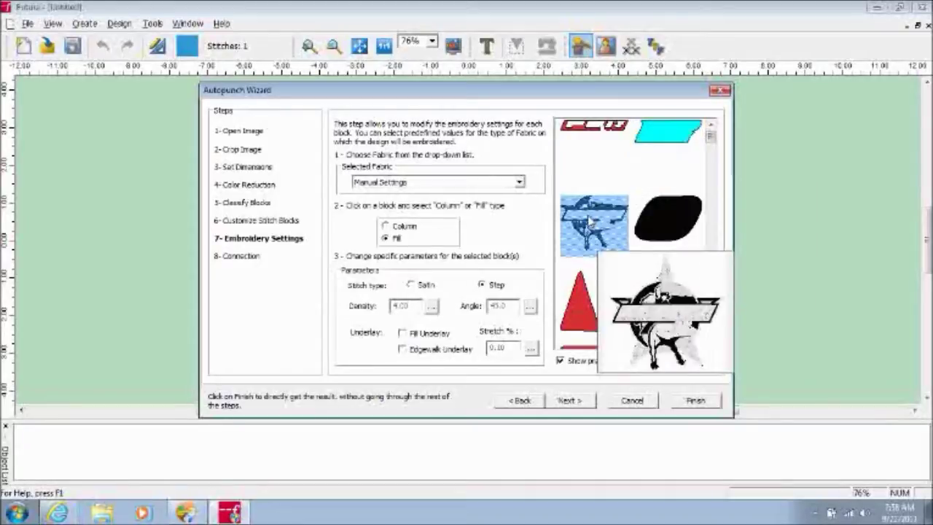
click(665, 202)
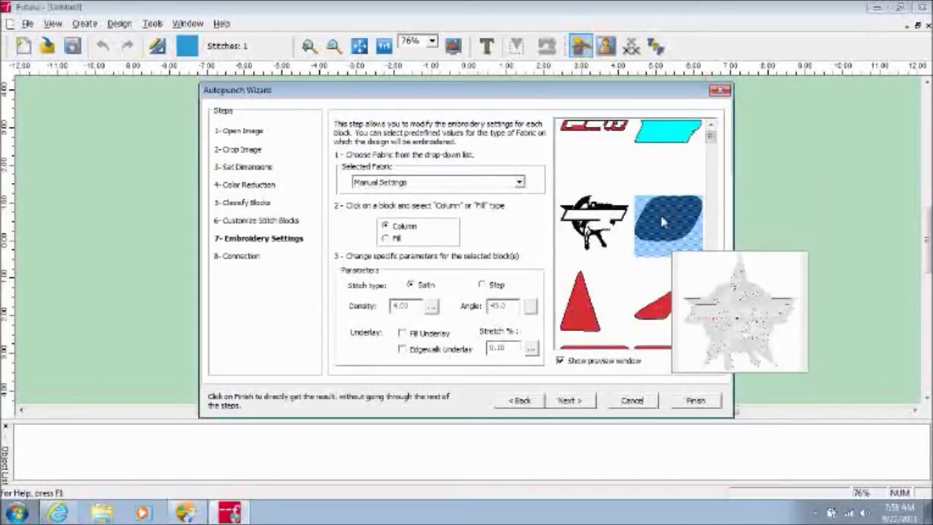
click(581, 318)
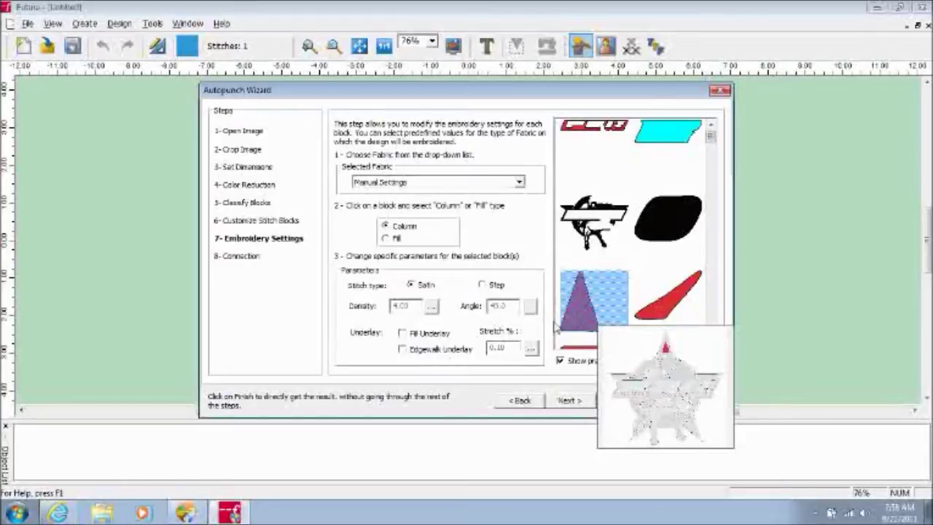
click(385, 238)
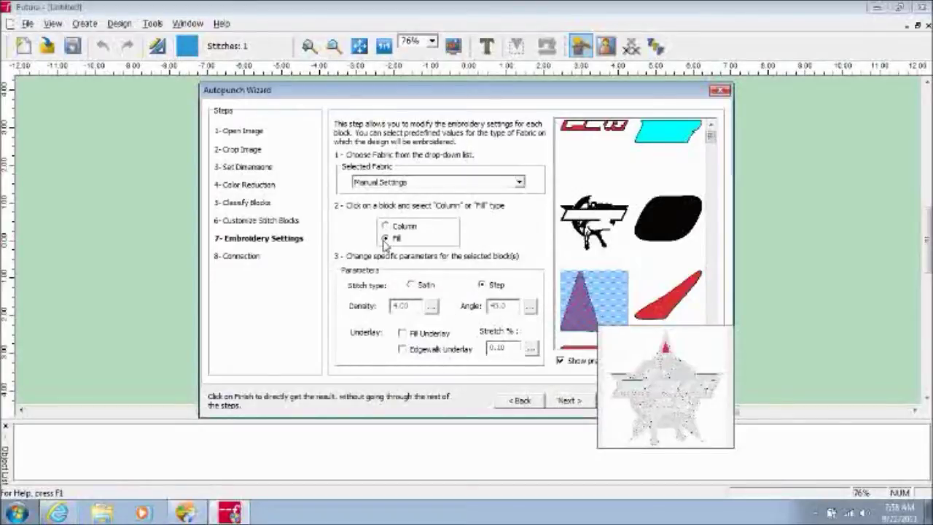
click(672, 302)
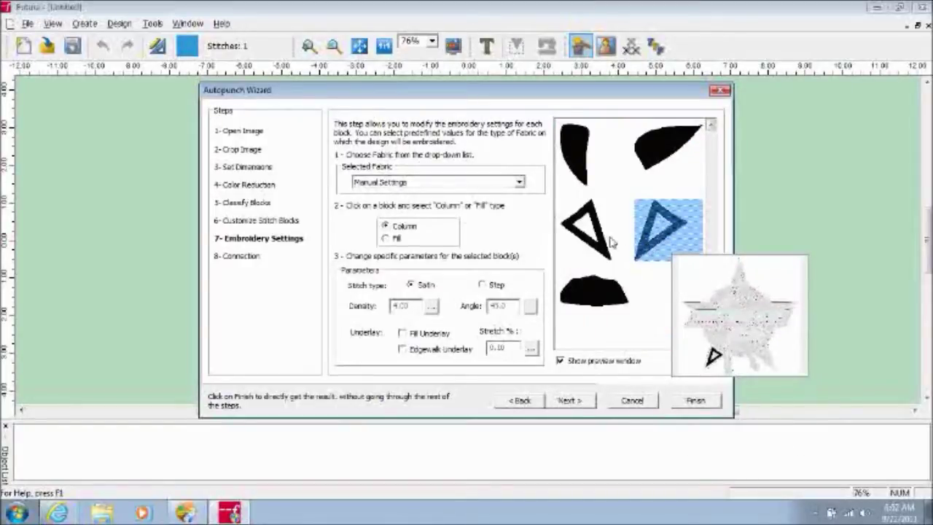
click(601, 250)
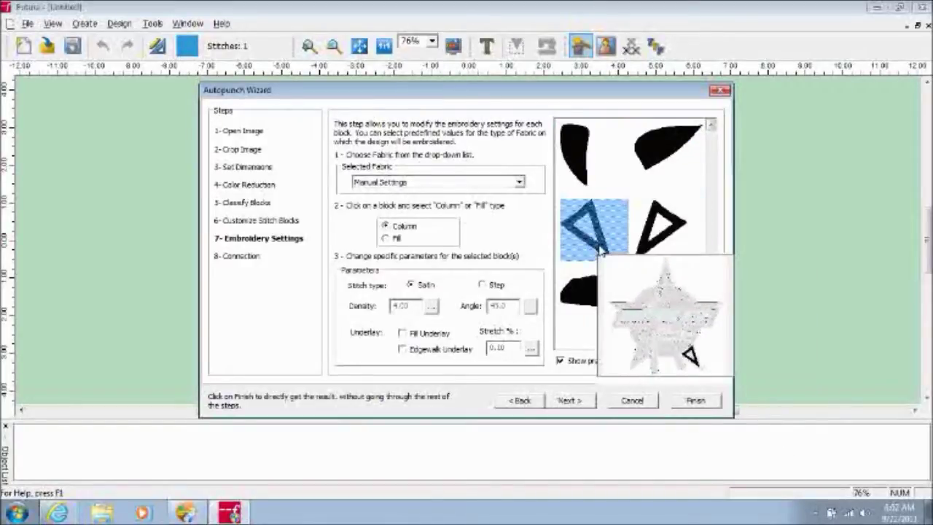
Step: Finish the Autopunch Wizard to create the 15,836-stitch, 7-object PBR design, then start Redraw Design
click(583, 403)
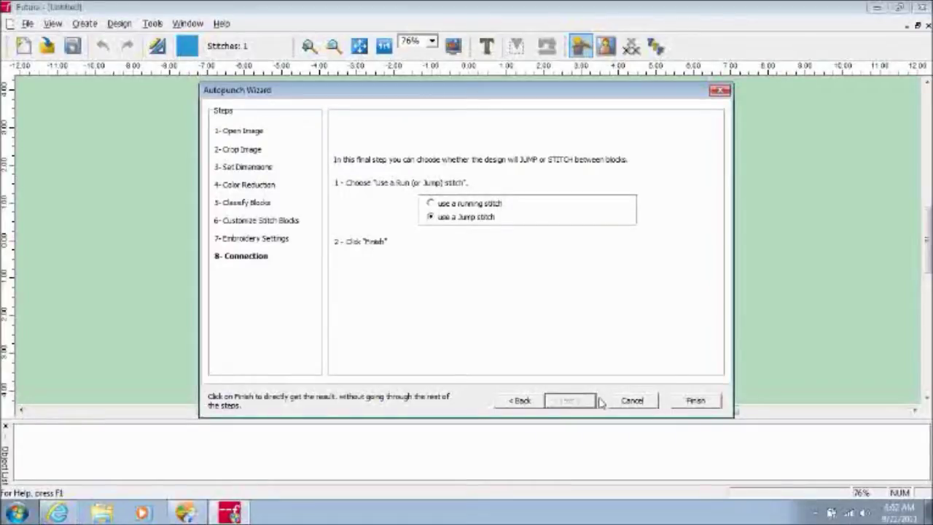
click(694, 400)
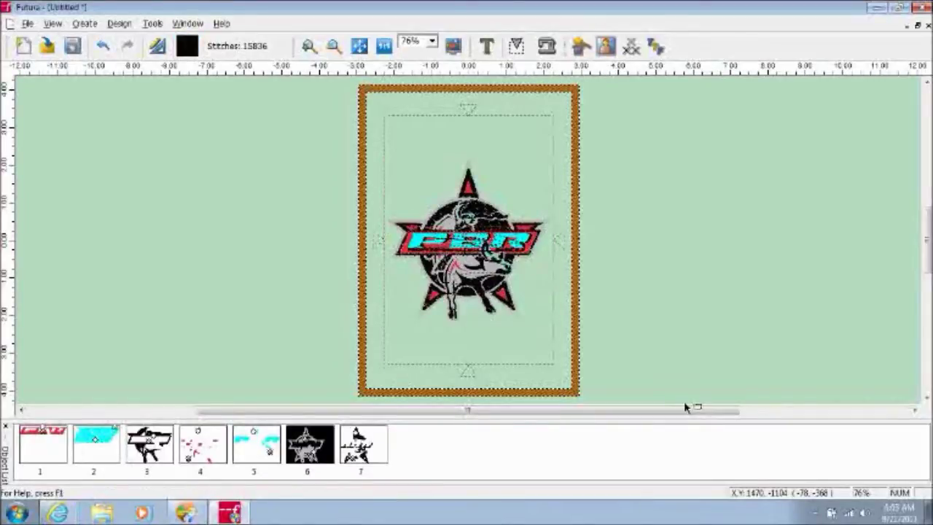
click(53, 23)
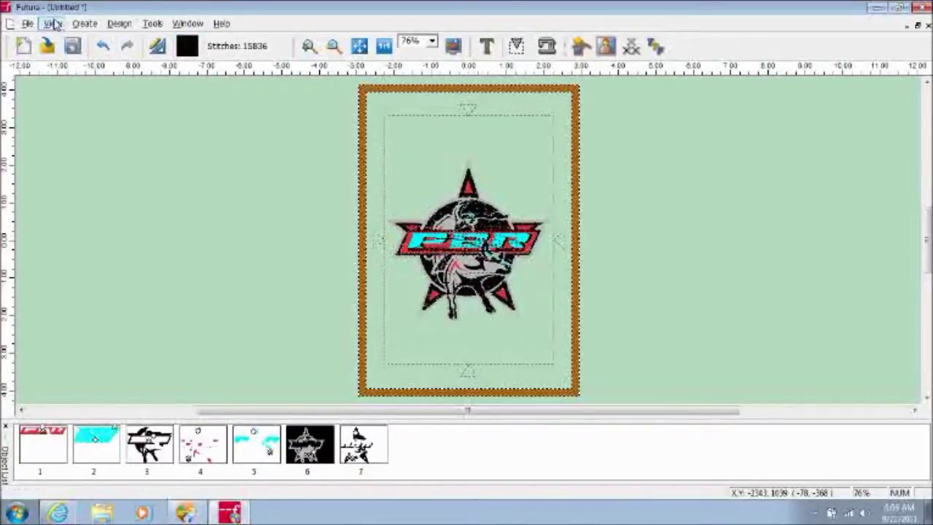
click(73, 57)
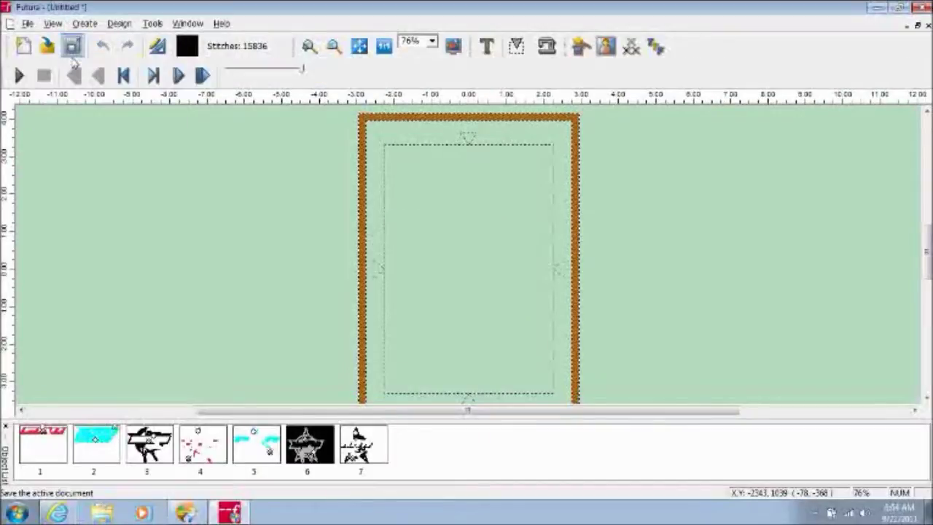
Step: Play the stitch redraw, then skip ahead to show the full PBR star, bull and cyan lettering
click(18, 75)
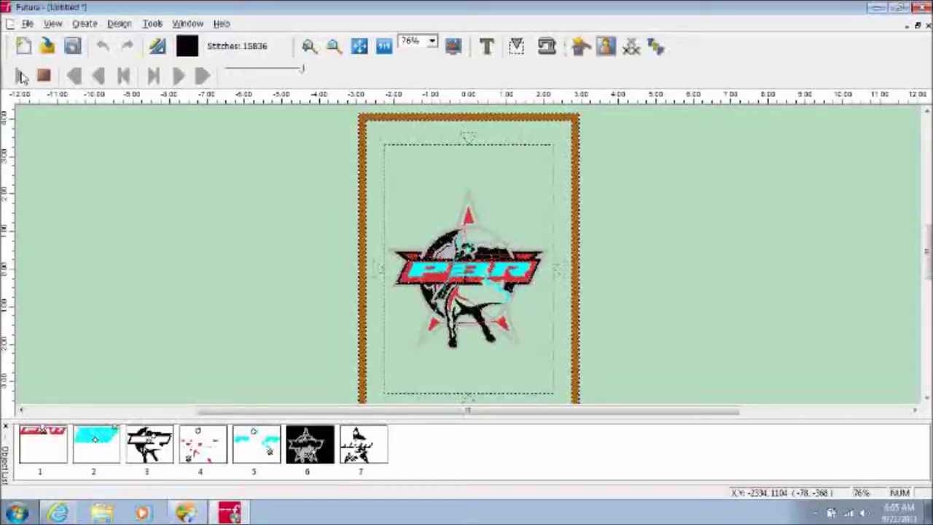
click(21, 77)
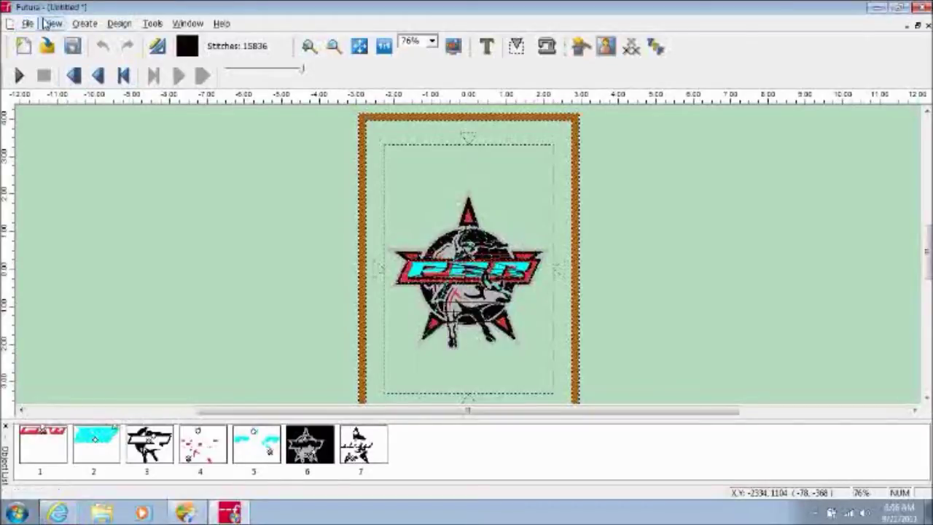
Step: Redraw the PBR design again and switch to Realistic View thread rendering
click(51, 23)
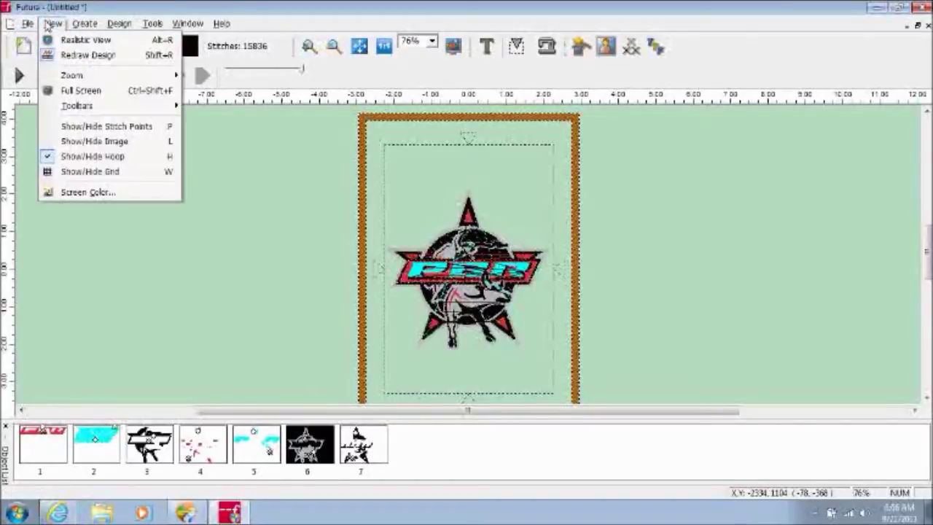
click(66, 57)
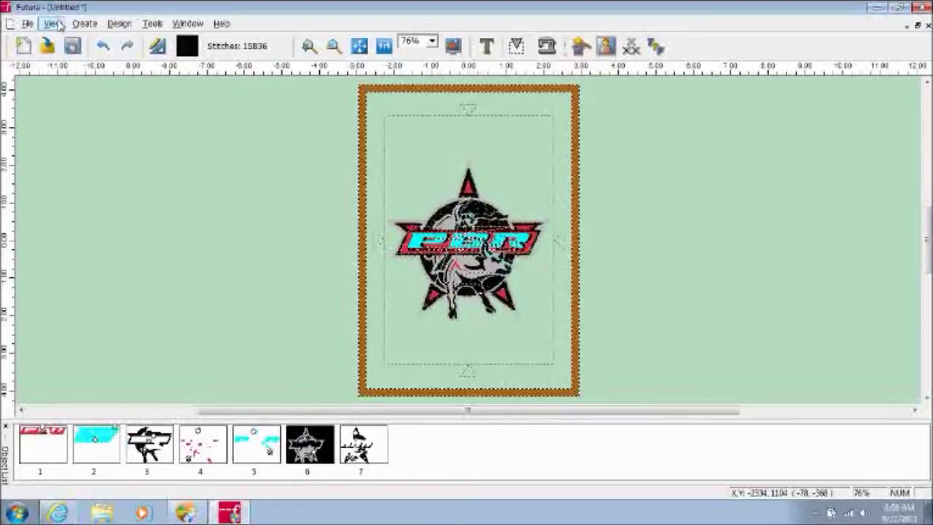
click(52, 23)
click(72, 37)
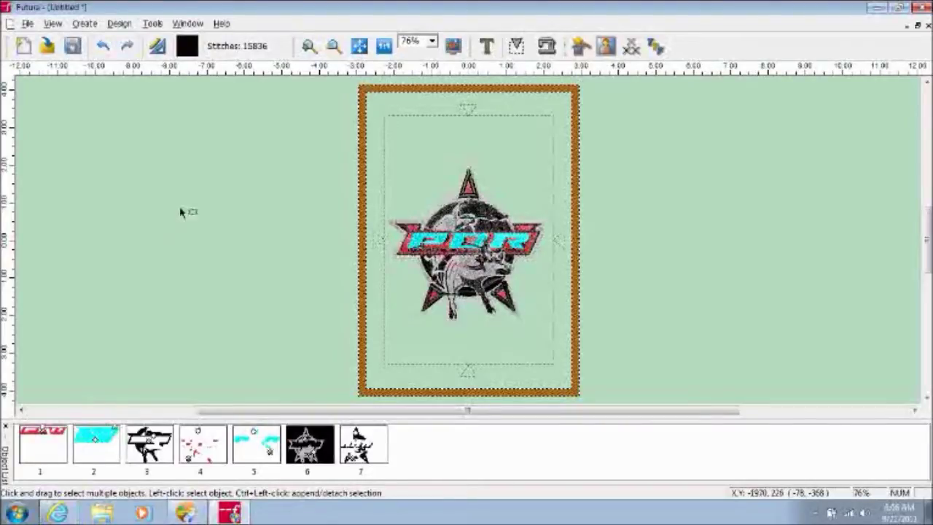
Step: Start a new design with Ctrl+N but cancel the save prompt, keeping the unsaved PBR design open
key(ctrl+n)
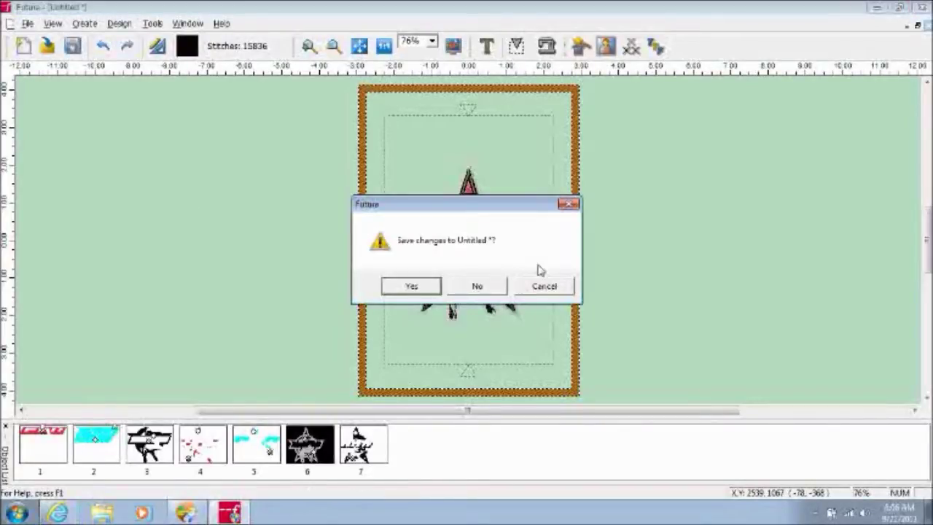
click(545, 288)
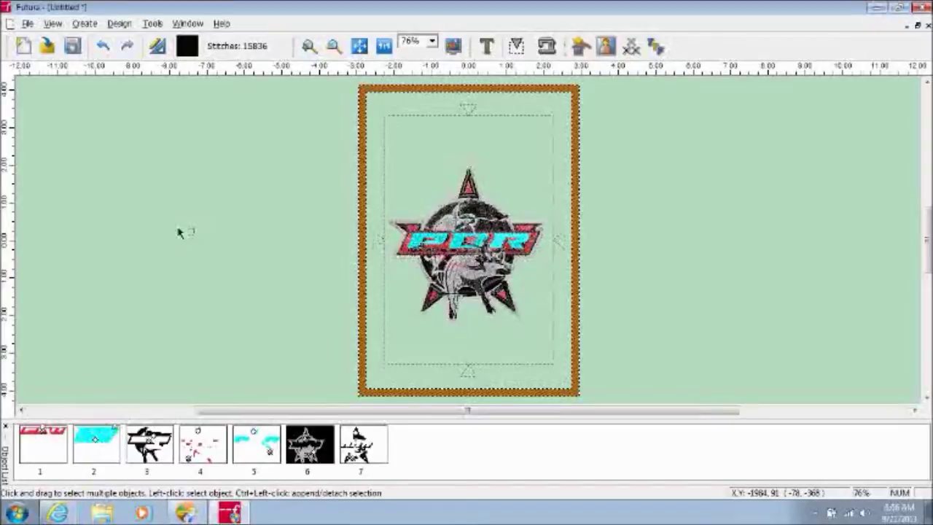
click(26, 25)
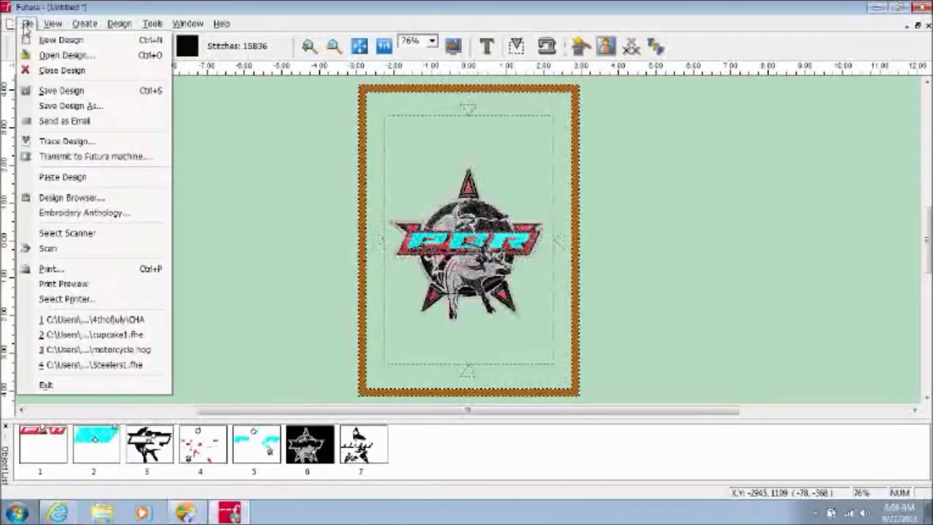
click(63, 108)
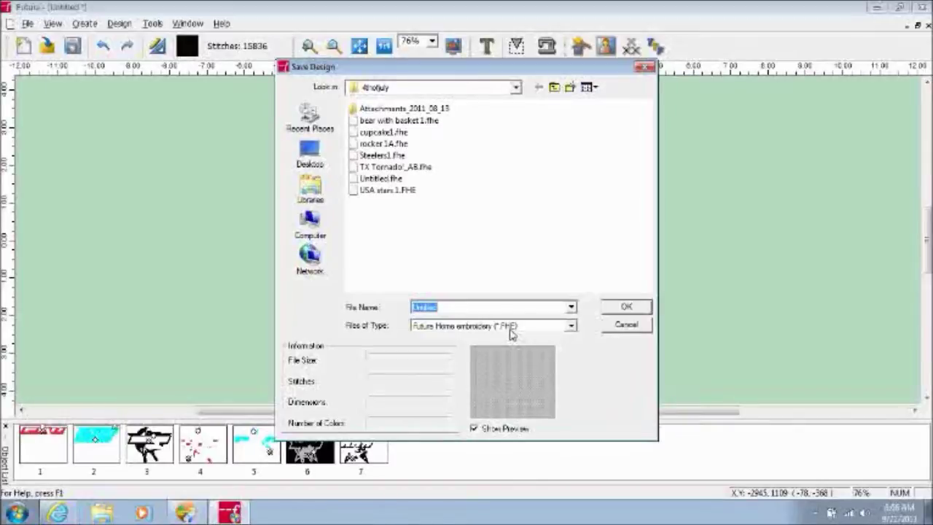
click(571, 326)
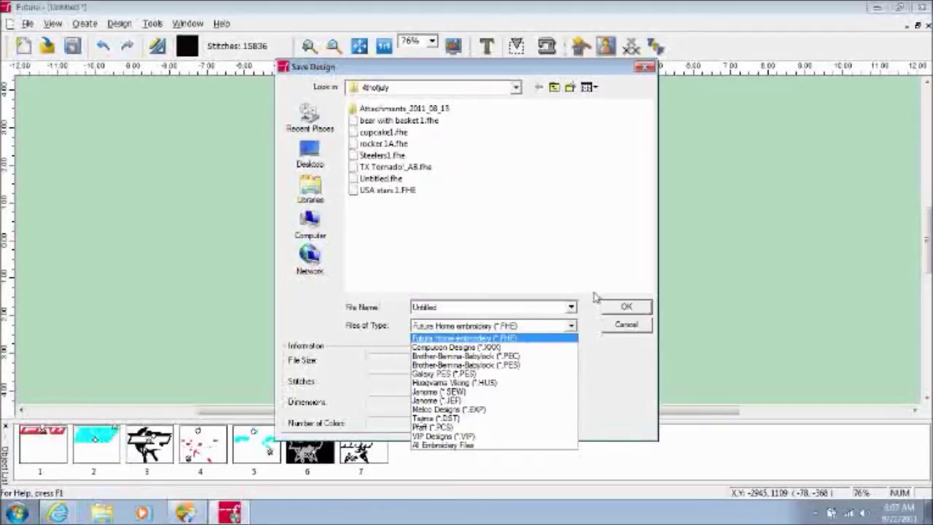
click(644, 71)
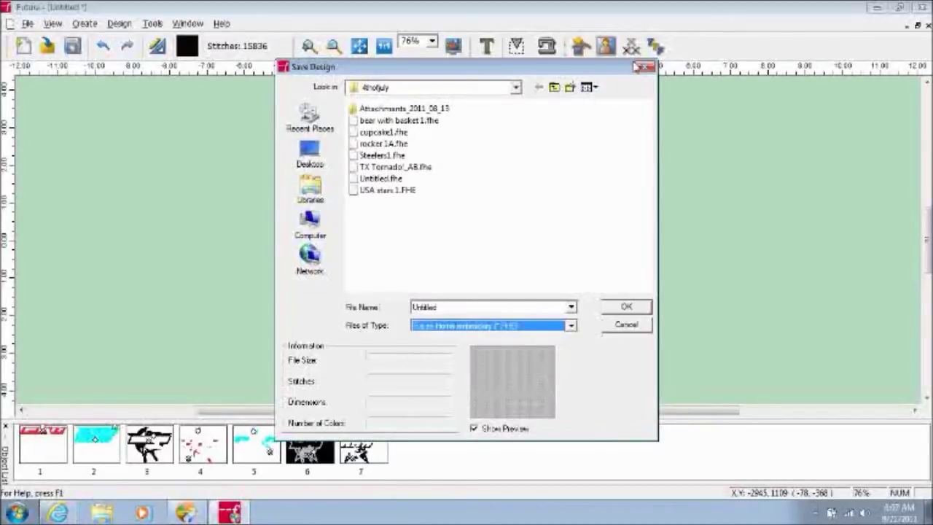
click(646, 67)
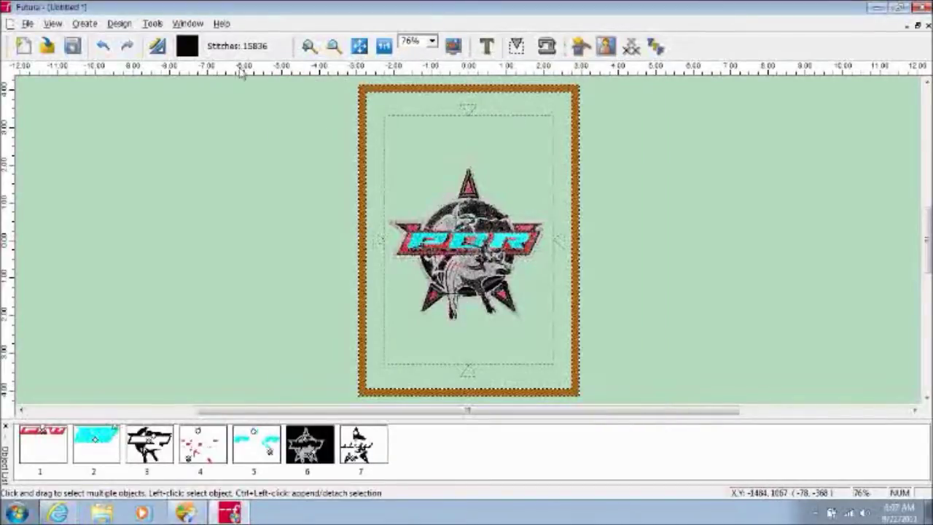
Step: Open the fully expanded Stitch Colors panel to review the design's four thread colours
click(151, 23)
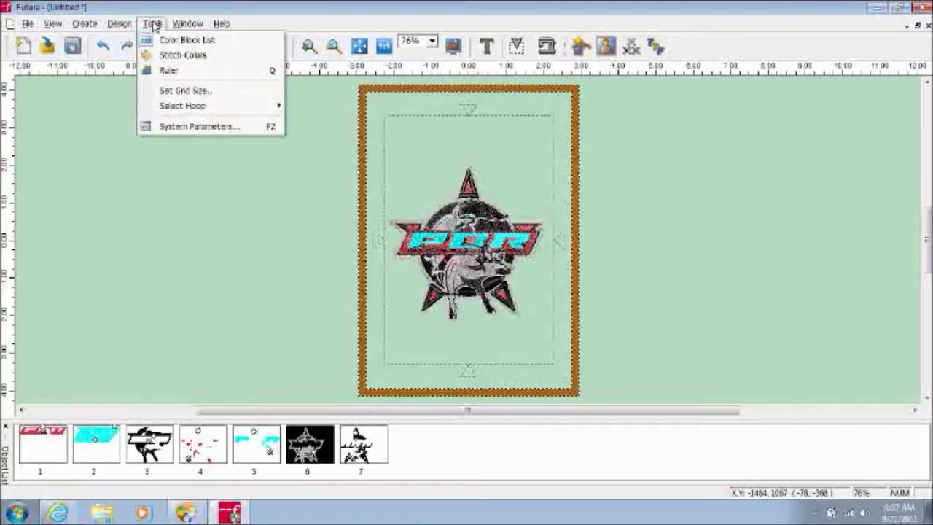
click(169, 55)
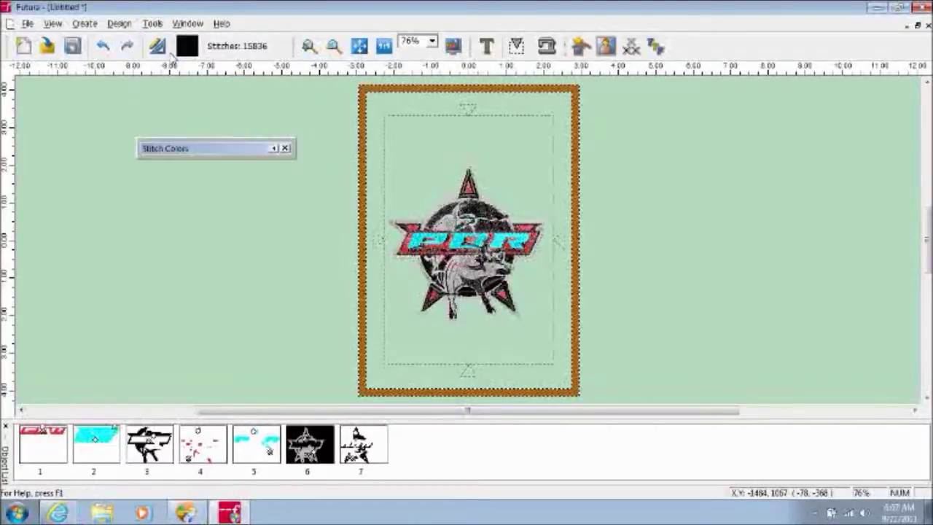
click(274, 148)
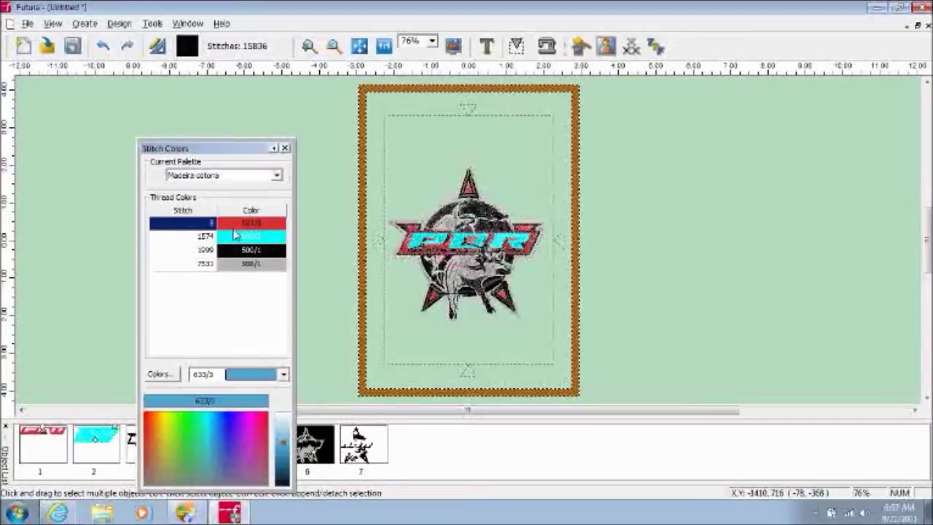
Step: Switch the current thread palette from Coats & Clark to Madeira Rayon and close the panel
click(275, 177)
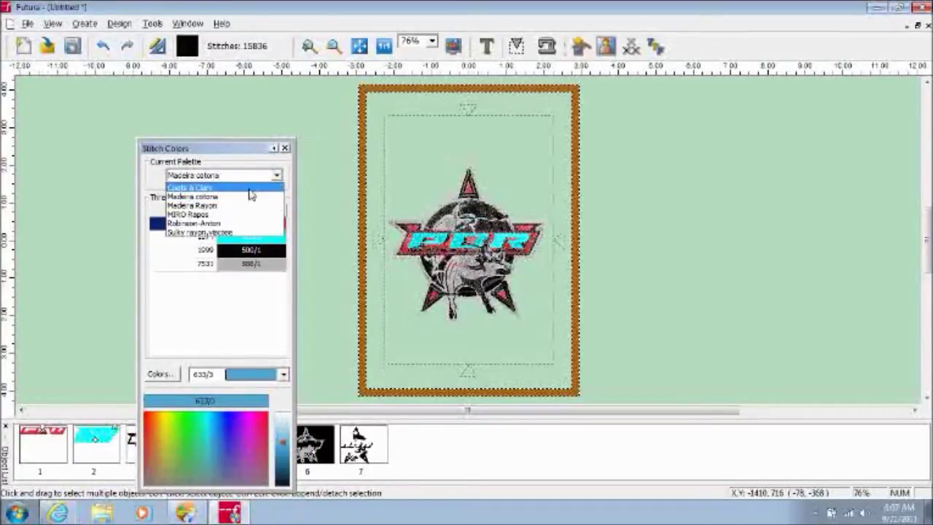
click(252, 188)
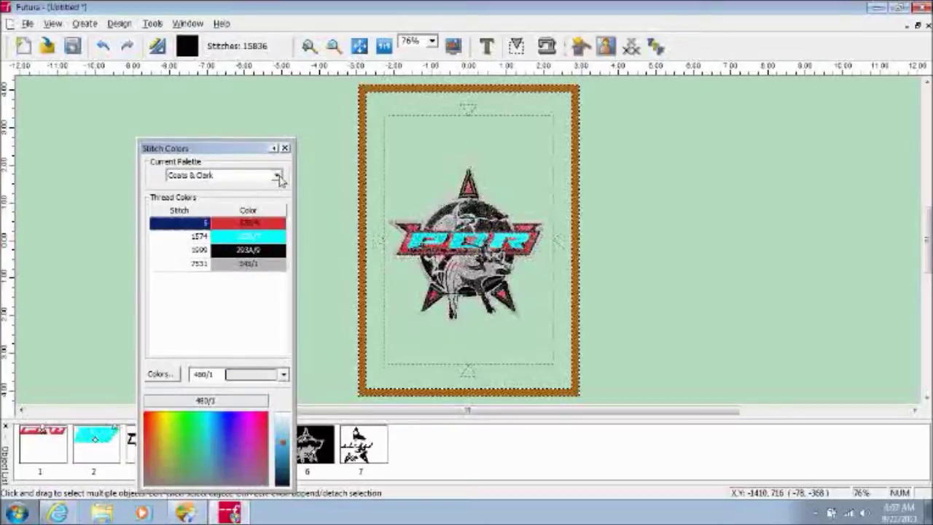
click(275, 177)
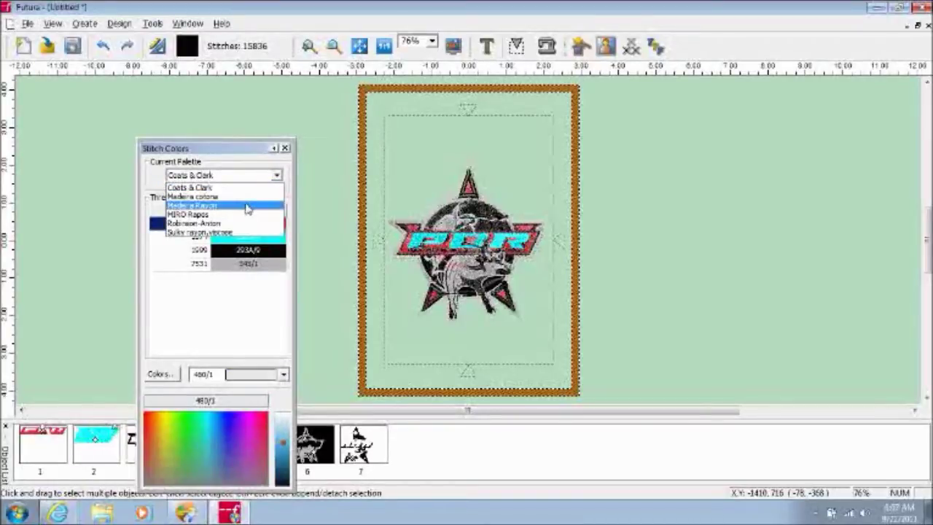
click(247, 209)
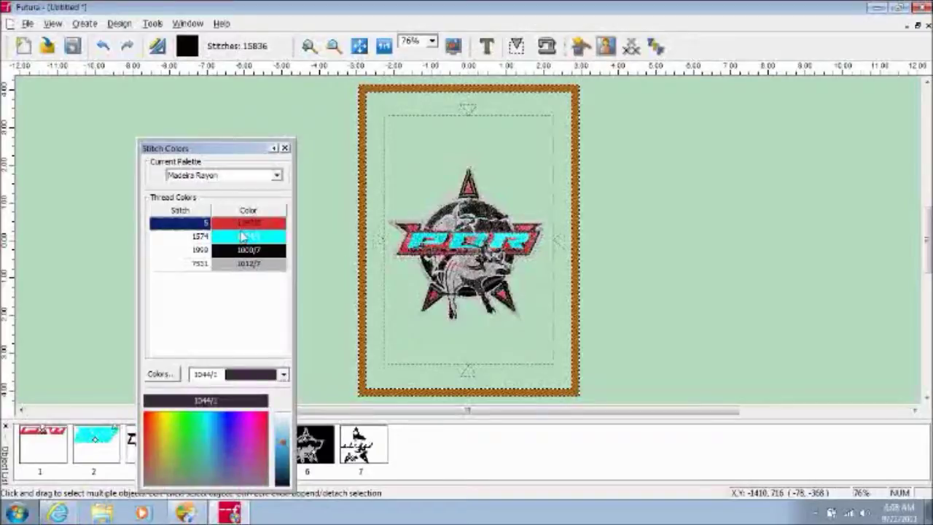
click(277, 177)
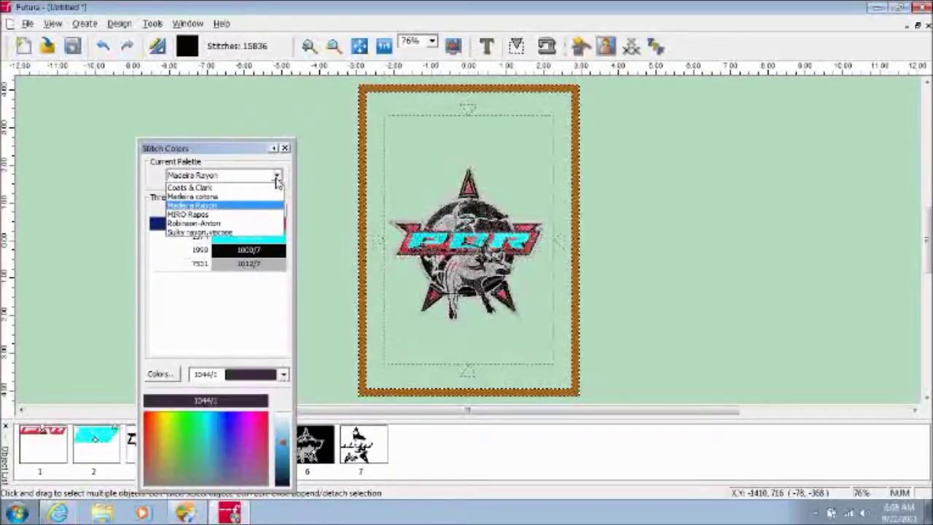
click(269, 209)
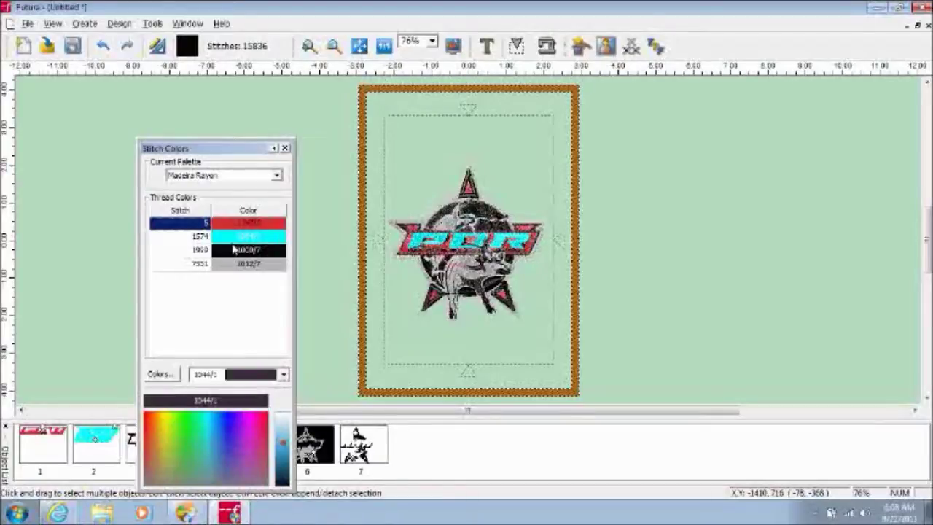
click(285, 149)
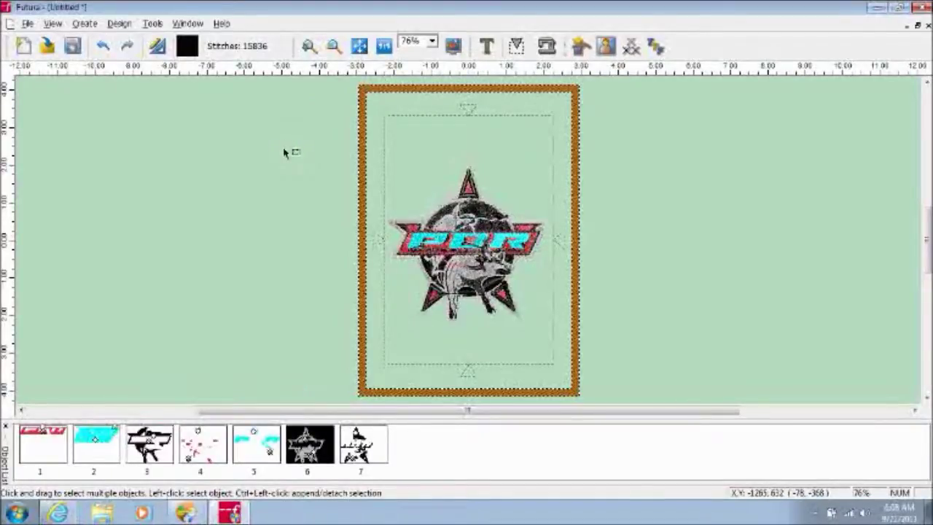